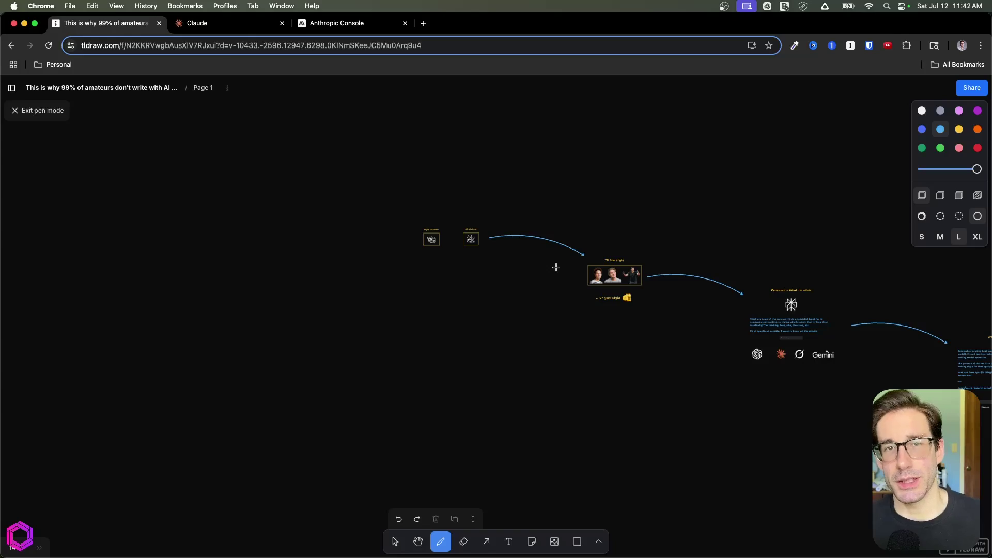
Step: Pan across the workflow flowchart and settle on the Style Extractor and AI Mimicker boxes
{"action": "scroll", "coordinate": [553, 269], "scroll_direction": "right", "scroll_amount": 6}
{"action": "scroll", "coordinate": [554, 269], "scroll_direction": "down", "scroll_amount": 2}
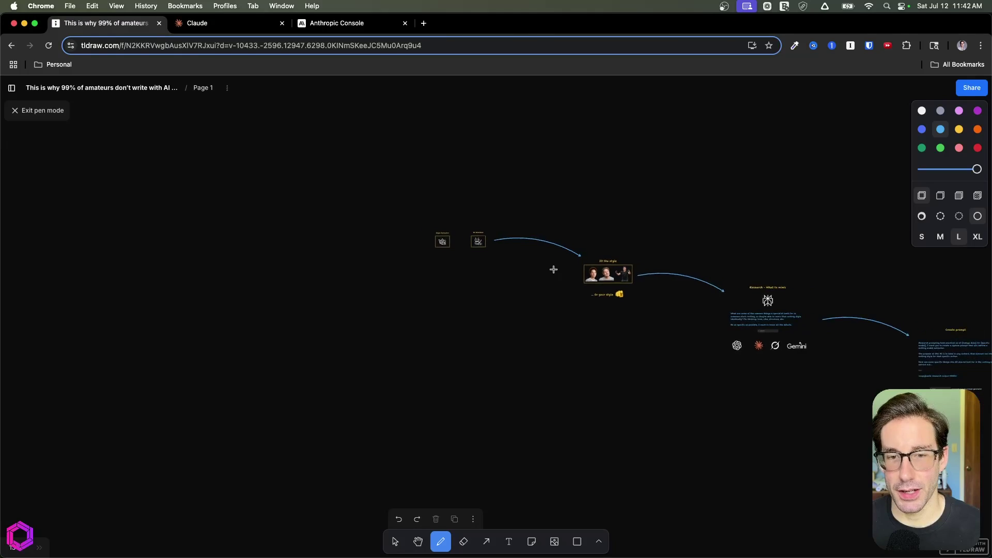
{"action": "scroll", "coordinate": [553, 269], "scroll_direction": "right", "scroll_amount": 20}
{"action": "scroll", "coordinate": [553, 268], "scroll_direction": "down", "scroll_amount": 3}
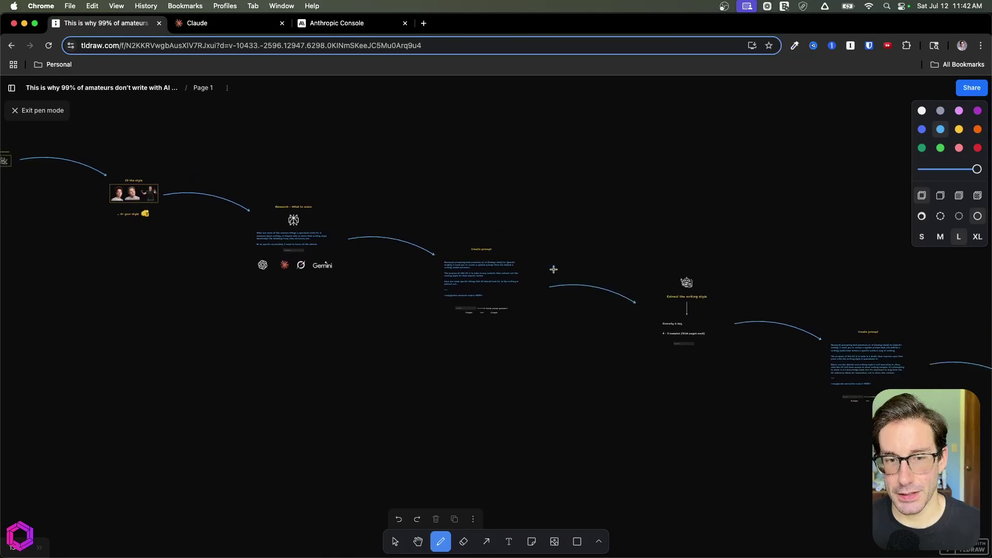
{"action": "scroll", "coordinate": [553, 268], "scroll_direction": "right", "scroll_amount": 8}
{"action": "scroll", "coordinate": [553, 269], "scroll_direction": "down", "scroll_amount": 3}
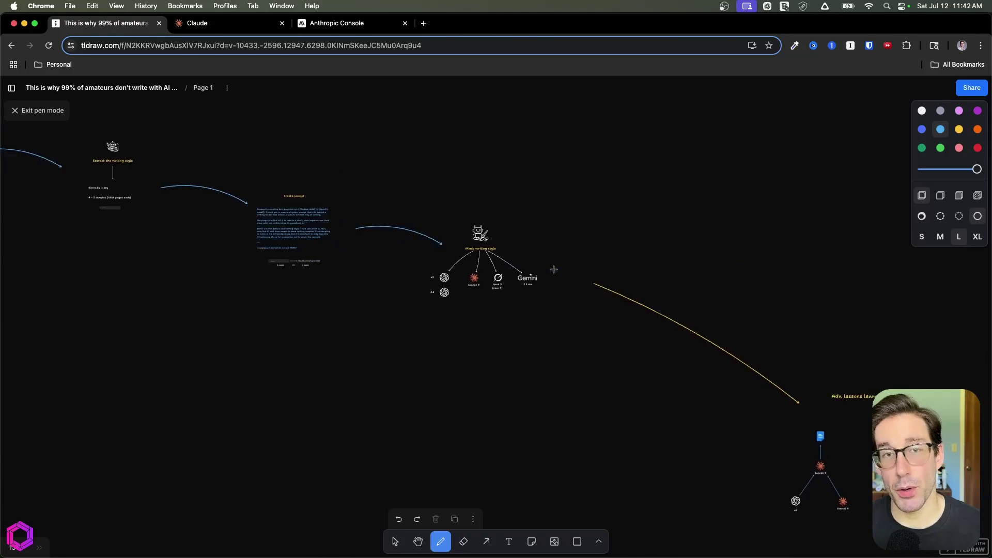
{"action": "scroll", "coordinate": [553, 268], "scroll_direction": "left", "scroll_amount": 15}
{"action": "scroll", "coordinate": [554, 268], "scroll_direction": "left", "scroll_amount": 14}
{"action": "scroll", "coordinate": [553, 268], "scroll_direction": "up", "scroll_amount": 6}
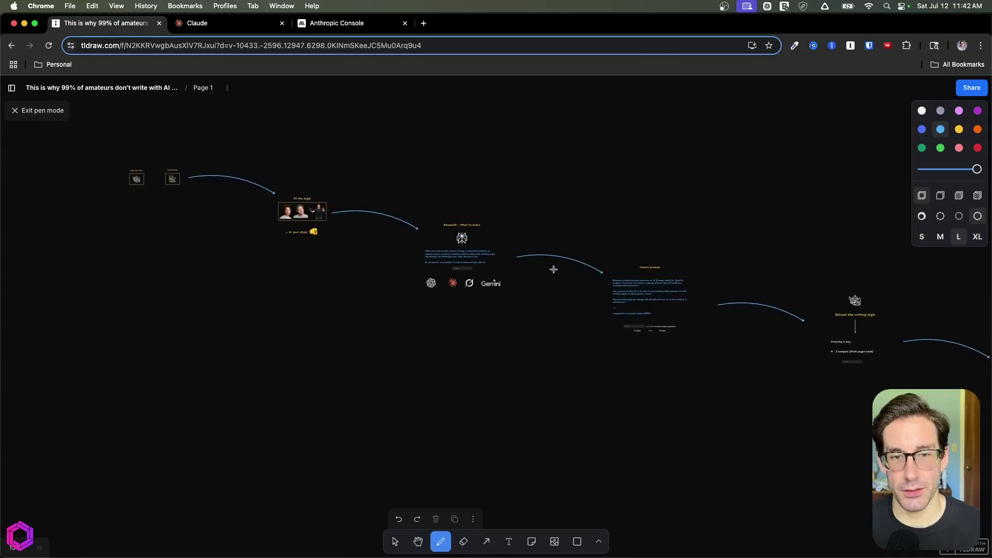
{"action": "scroll", "coordinate": [405, 265], "scroll_direction": "left", "scroll_amount": 4}
{"action": "scroll", "coordinate": [406, 265], "scroll_direction": "up", "scroll_amount": 10}
{"action": "scroll", "coordinate": [406, 265], "scroll_direction": "up", "scroll_amount": 6}
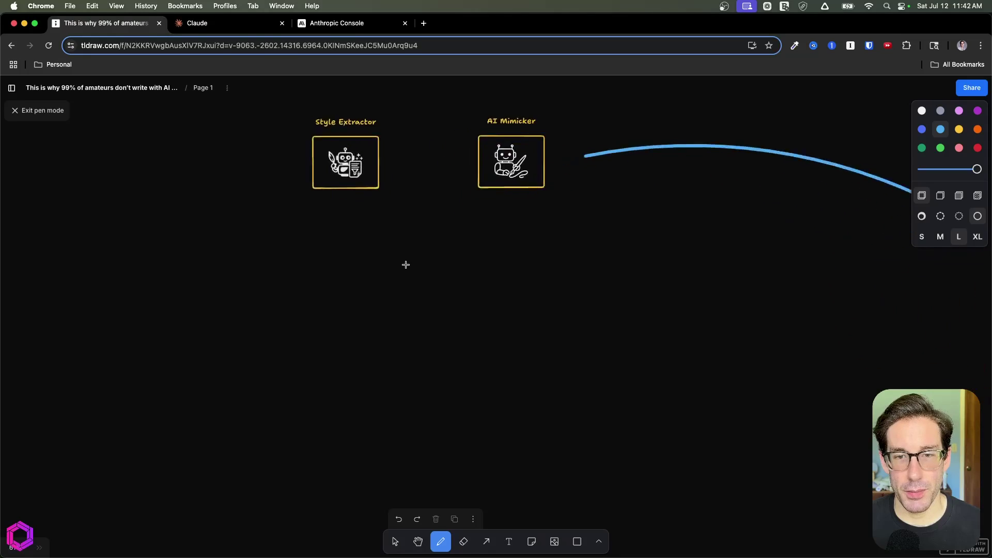
Step: Bracket the Style Extractor title in blue and draw a downward arrow above it
{"action": "scroll", "coordinate": [405, 265], "scroll_direction": "up", "scroll_amount": 3}
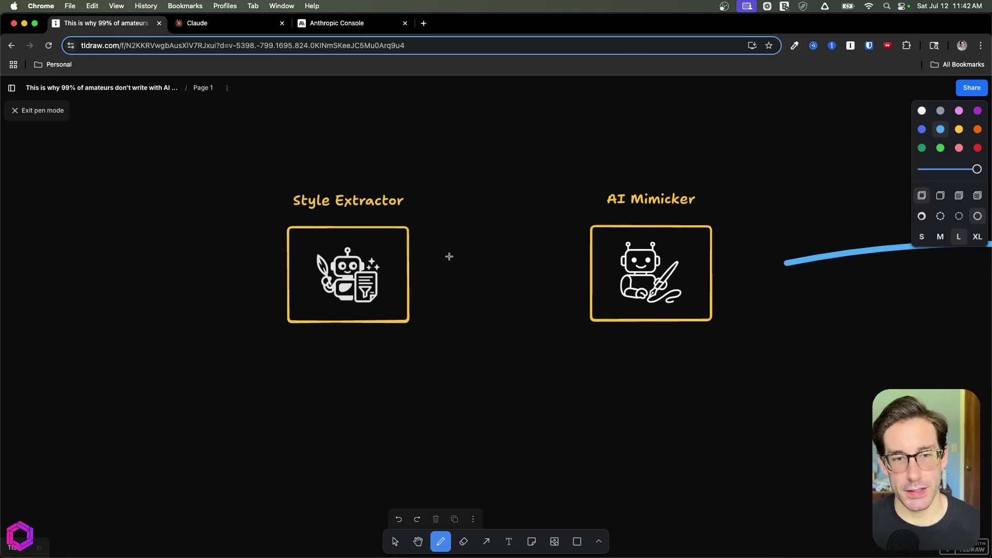
{"action": "mouse_move", "coordinate": [417, 216]}
{"action": "left_mouse_down"}
{"action": "mouse_move", "coordinate": [418, 169]}
{"action": "mouse_move", "coordinate": [265, 216]}
{"action": "left_mouse_up"}
{"action": "left_click_drag", "start_coordinate": [338, 124], "coordinate": [338, 167]}
{"action": "mouse_move", "coordinate": [323, 143]}
{"action": "left_mouse_down"}
{"action": "mouse_move", "coordinate": [335, 166]}
{"action": "mouse_move", "coordinate": [354, 147]}
{"action": "left_mouse_up"}
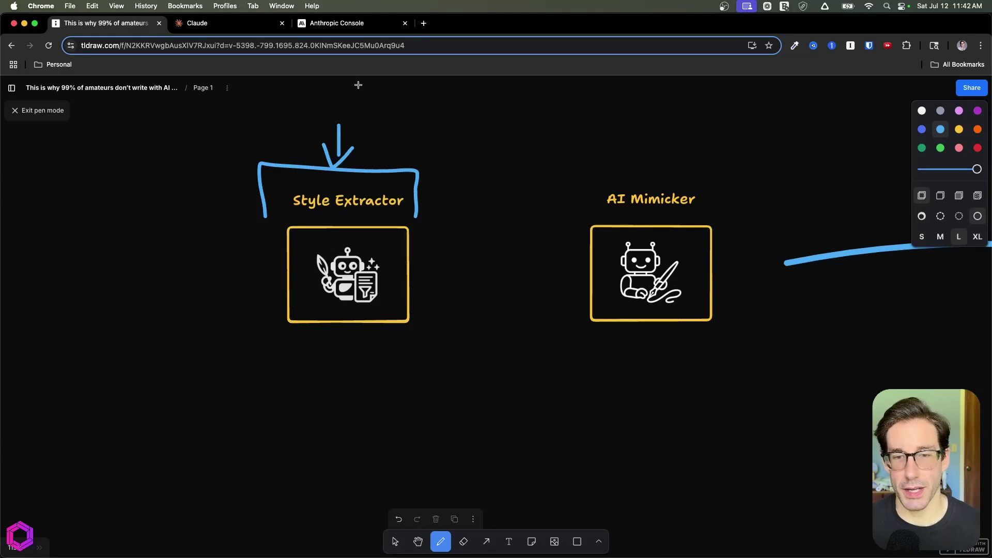
Step: Bracket and underline the AI Mimicker title, with an arrow pointing at its box
{"action": "mouse_move", "coordinate": [583, 215]}
{"action": "left_mouse_down"}
{"action": "mouse_move", "coordinate": [635, 164]}
{"action": "mouse_move", "coordinate": [712, 212]}
{"action": "left_mouse_up"}
{"action": "left_click_drag", "start_coordinate": [640, 215], "coordinate": [681, 209]}
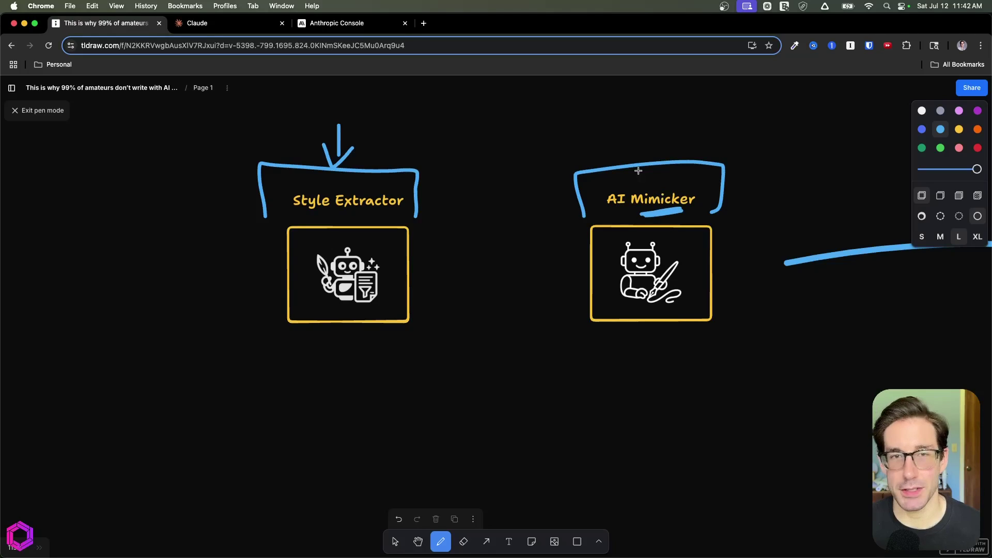
{"action": "left_click_drag", "start_coordinate": [583, 261], "coordinate": [562, 267]}
{"action": "mouse_move", "coordinate": [556, 252]}
{"action": "left_mouse_down"}
{"action": "mouse_move", "coordinate": [548, 276]}
{"action": "mouse_move", "coordinate": [563, 287]}
{"action": "left_mouse_up"}
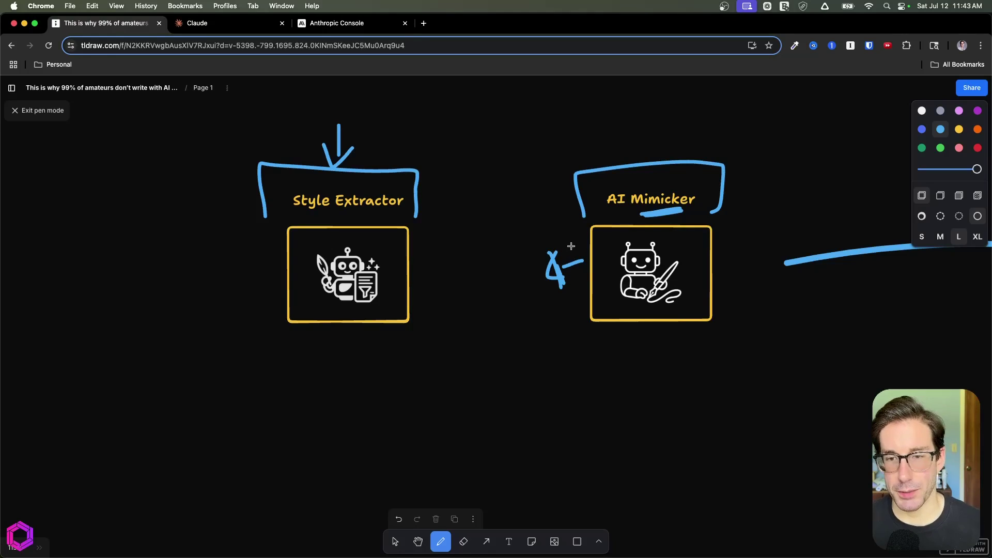
{"action": "scroll", "coordinate": [587, 269], "scroll_direction": "right", "scroll_amount": 15}
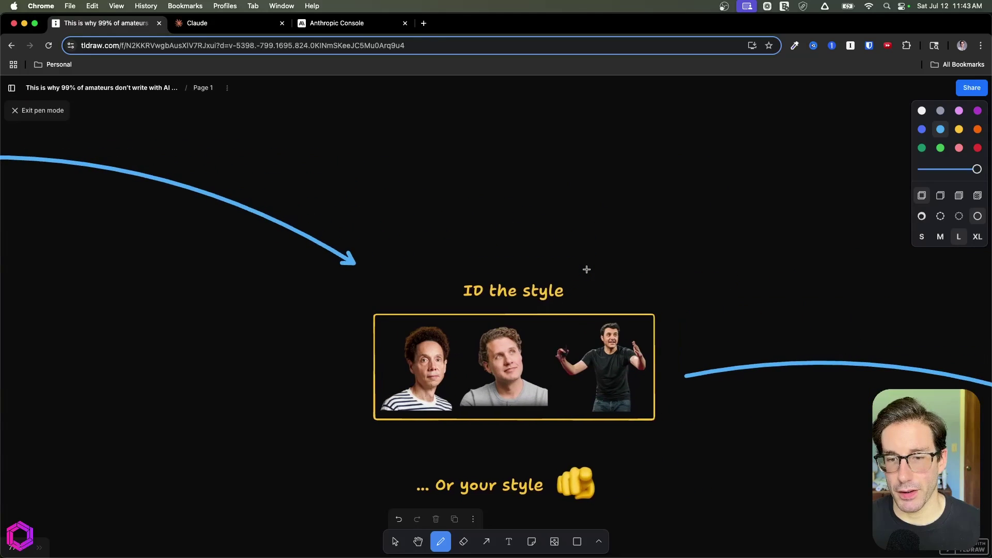
Step: In the ID the style frame, put blue ticks above each of the three portraits
{"action": "scroll", "coordinate": [586, 269], "scroll_direction": "down", "scroll_amount": 3}
{"action": "scroll", "coordinate": [586, 269], "scroll_direction": "up", "scroll_amount": 3}
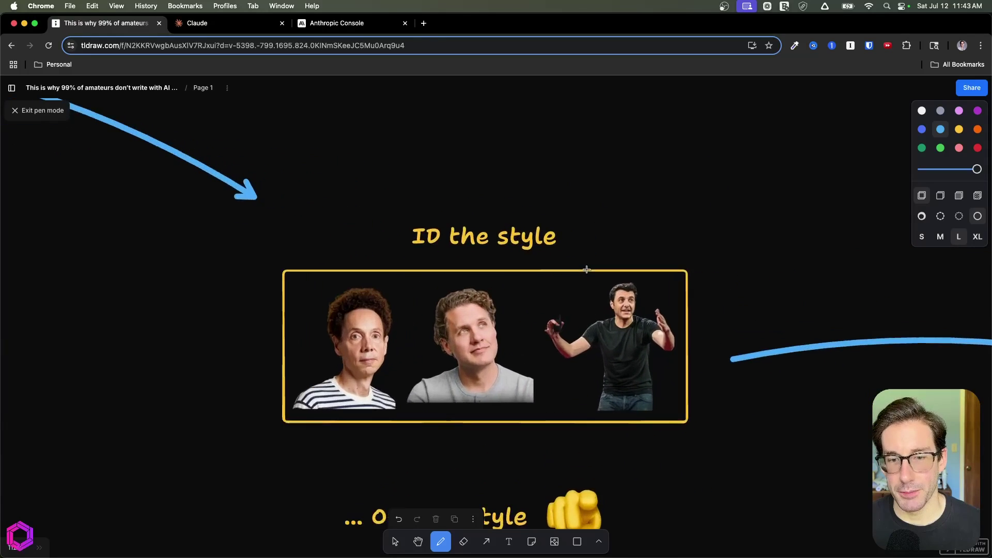
{"action": "scroll", "coordinate": [586, 269], "scroll_direction": "left", "scroll_amount": 2}
{"action": "scroll", "coordinate": [587, 269], "scroll_direction": "down", "scroll_amount": 3}
{"action": "scroll", "coordinate": [604, 232], "scroll_direction": "down", "scroll_amount": 2}
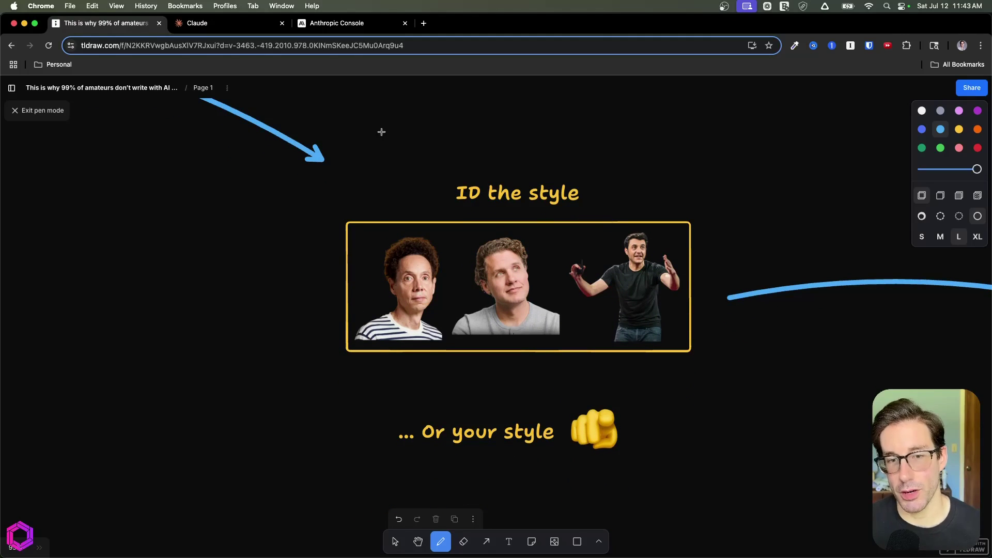
{"action": "left_click_drag", "start_coordinate": [393, 220], "coordinate": [392, 185]}
{"action": "left_click_drag", "start_coordinate": [492, 214], "coordinate": [496, 231]}
{"action": "left_click_drag", "start_coordinate": [645, 221], "coordinate": [655, 201]}
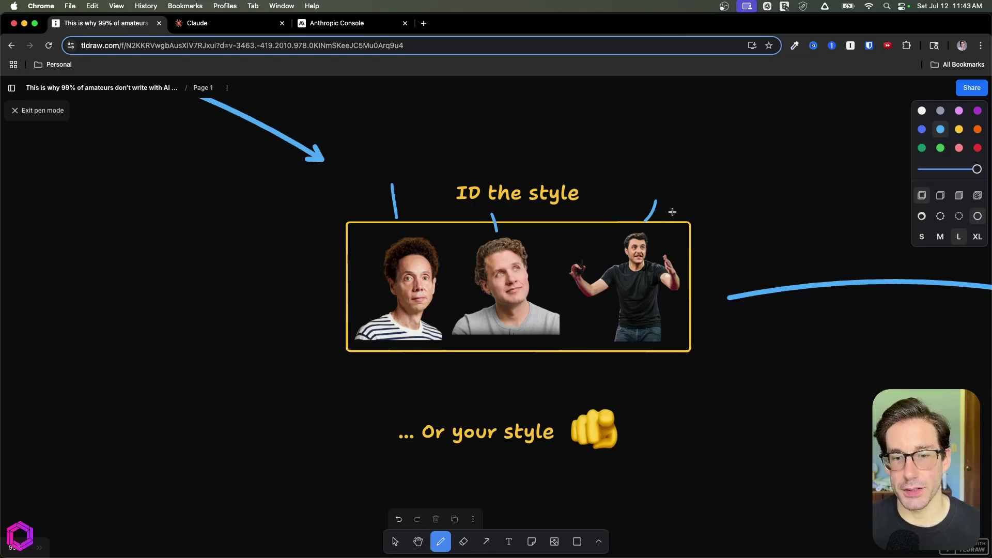
Step: Bracket the '... Or your style' caption, undo the underline, and add an arrow at the portraits
{"action": "scroll", "coordinate": [672, 211], "scroll_direction": "down", "scroll_amount": 3}
{"action": "left_click_drag", "start_coordinate": [411, 338], "coordinate": [399, 412]}
{"action": "mouse_move", "coordinate": [631, 334]}
{"action": "left_mouse_down"}
{"action": "mouse_move", "coordinate": [641, 400]}
{"action": "mouse_move", "coordinate": [631, 401]}
{"action": "left_mouse_up"}
{"action": "mouse_move", "coordinate": [509, 402]}
{"action": "left_mouse_down"}
{"action": "mouse_move", "coordinate": [560, 400]}
{"action": "mouse_move", "coordinate": [490, 399]}
{"action": "left_mouse_up"}
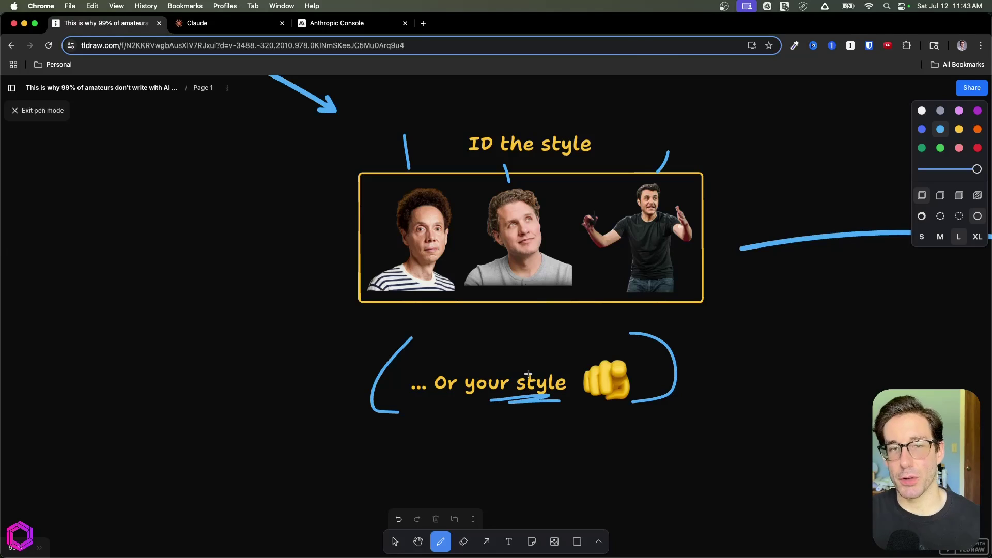
{"action": "key", "text": "super+z"}
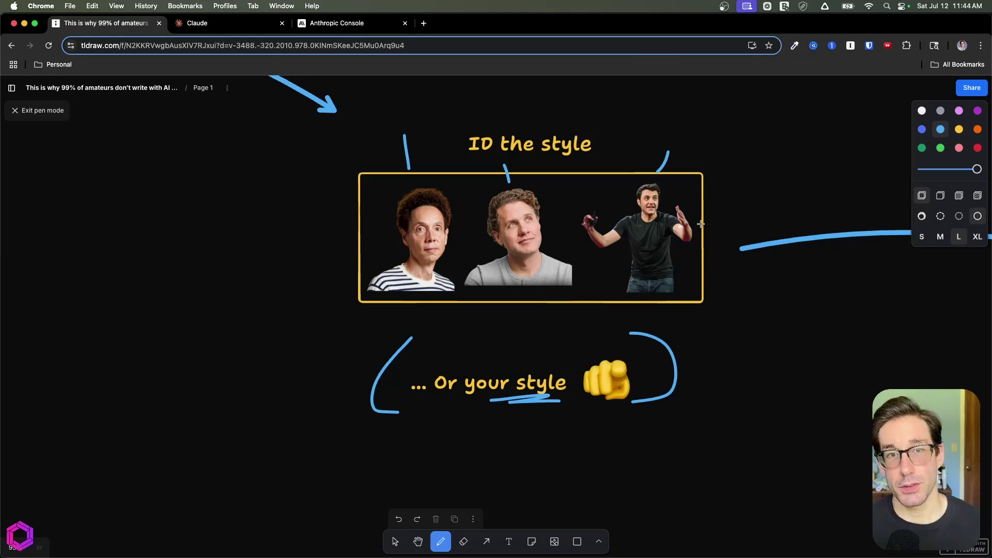
{"action": "mouse_move", "coordinate": [293, 249]}
{"action": "left_mouse_down"}
{"action": "mouse_move", "coordinate": [350, 245]}
{"action": "mouse_move", "coordinate": [342, 256]}
{"action": "mouse_move", "coordinate": [367, 276]}
{"action": "mouse_move", "coordinate": [480, 298]}
{"action": "mouse_move", "coordinate": [648, 289]}
{"action": "mouse_move", "coordinate": [678, 262]}
{"action": "left_mouse_up"}
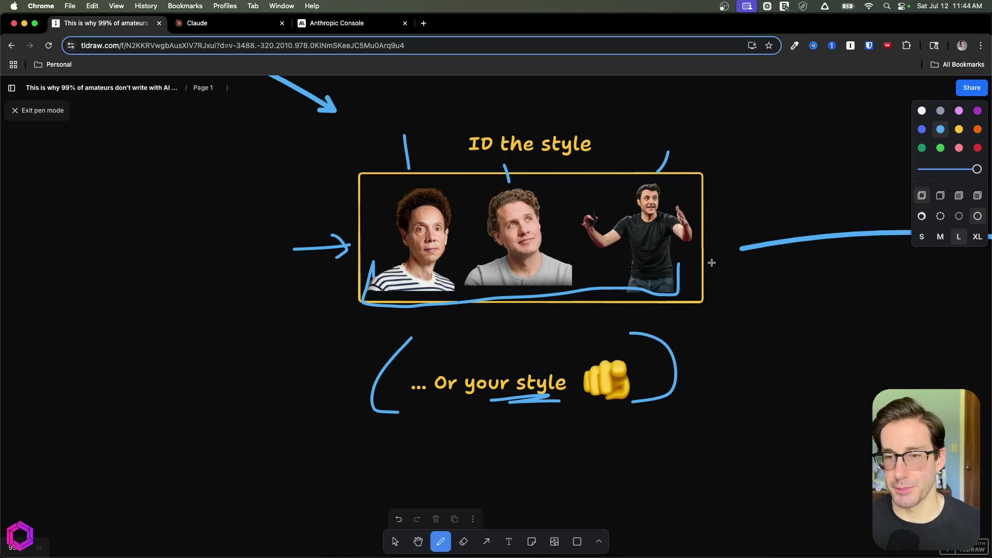
{"action": "scroll", "coordinate": [711, 262], "scroll_direction": "right", "scroll_amount": 15}
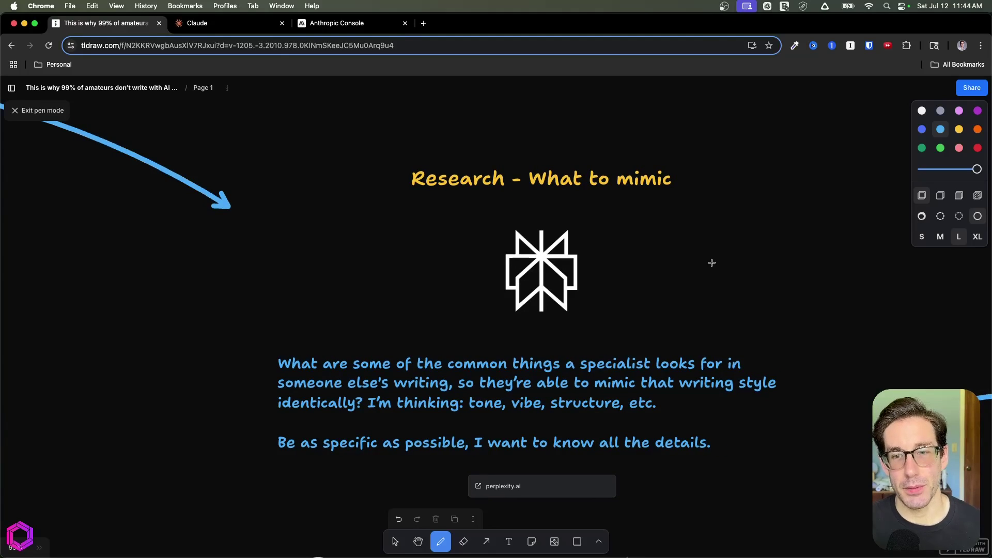
Step: Bracket the 'Research - What to mimic' heading and underline 'What' in blue
{"action": "left_click_drag", "start_coordinate": [394, 151], "coordinate": [400, 205]}
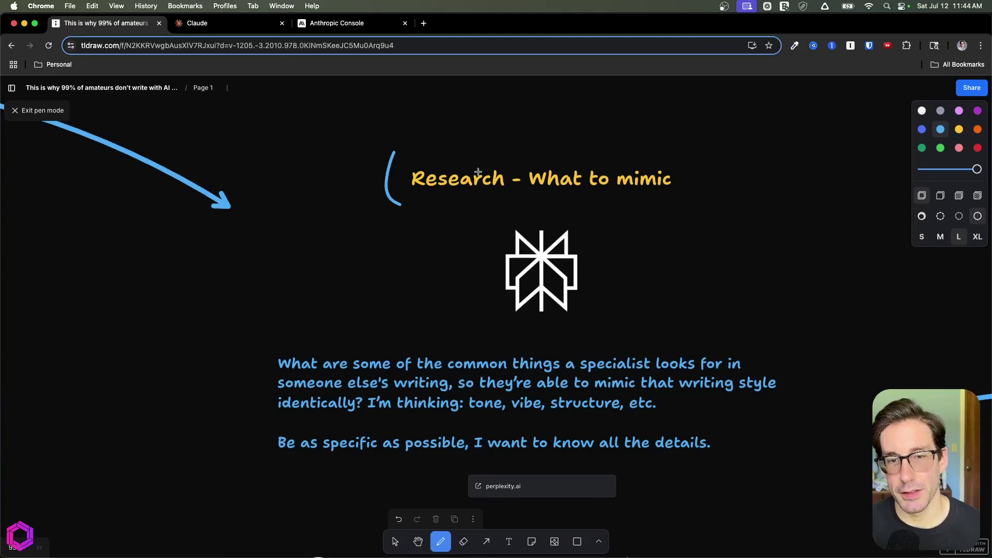
{"action": "left_click_drag", "start_coordinate": [674, 160], "coordinate": [674, 202]}
{"action": "left_click_drag", "start_coordinate": [570, 193], "coordinate": [528, 198]}
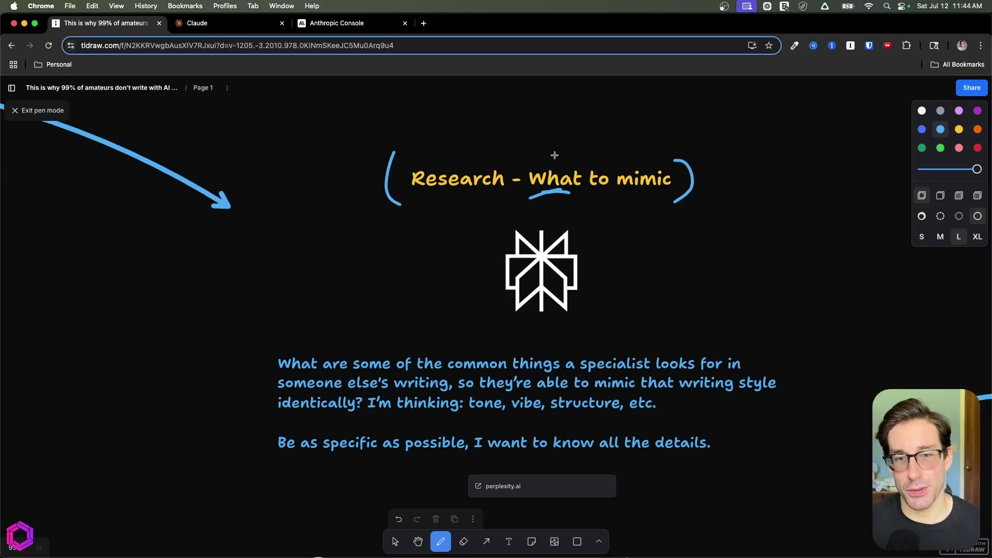
Step: Underline 'Research', bracket the Perplexity logo, and draw an arrow pointing at it
{"action": "mouse_move", "coordinate": [443, 202]}
{"action": "left_mouse_down"}
{"action": "mouse_move", "coordinate": [485, 200]}
{"action": "mouse_move", "coordinate": [483, 283]}
{"action": "mouse_move", "coordinate": [495, 292]}
{"action": "left_mouse_up"}
{"action": "left_click_drag", "start_coordinate": [581, 214], "coordinate": [587, 289]}
{"action": "left_click_drag", "start_coordinate": [656, 249], "coordinate": [613, 257]}
{"action": "left_click_drag", "start_coordinate": [637, 241], "coordinate": [635, 263]}
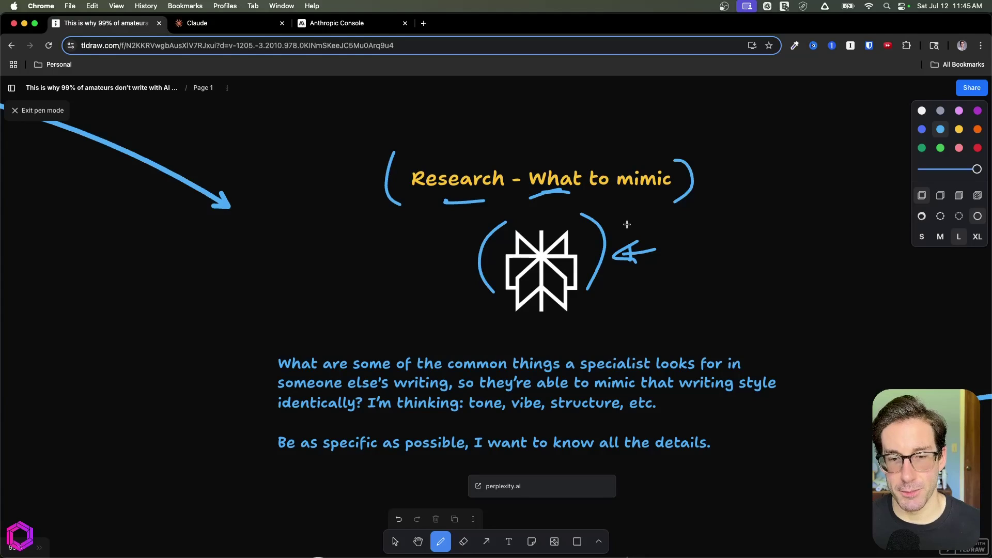
{"action": "scroll", "coordinate": [626, 224], "scroll_direction": "down", "scroll_amount": 4}
Step: Switch the pen to yellow and underline tone, vibe, structure and etc. in the question
{"action": "scroll", "coordinate": [518, 300], "scroll_direction": "up", "scroll_amount": 3}
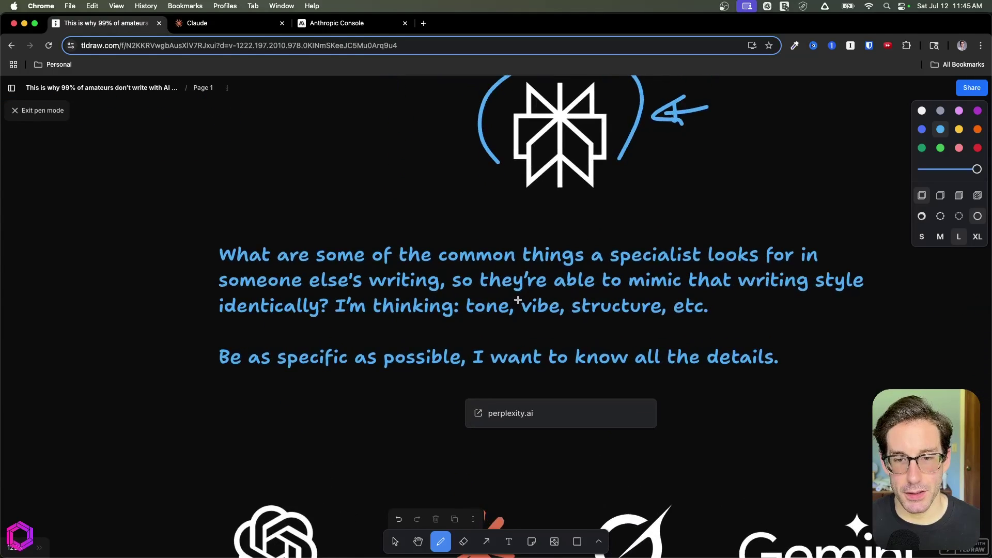
{"action": "scroll", "coordinate": [517, 299], "scroll_direction": "left", "scroll_amount": 2}
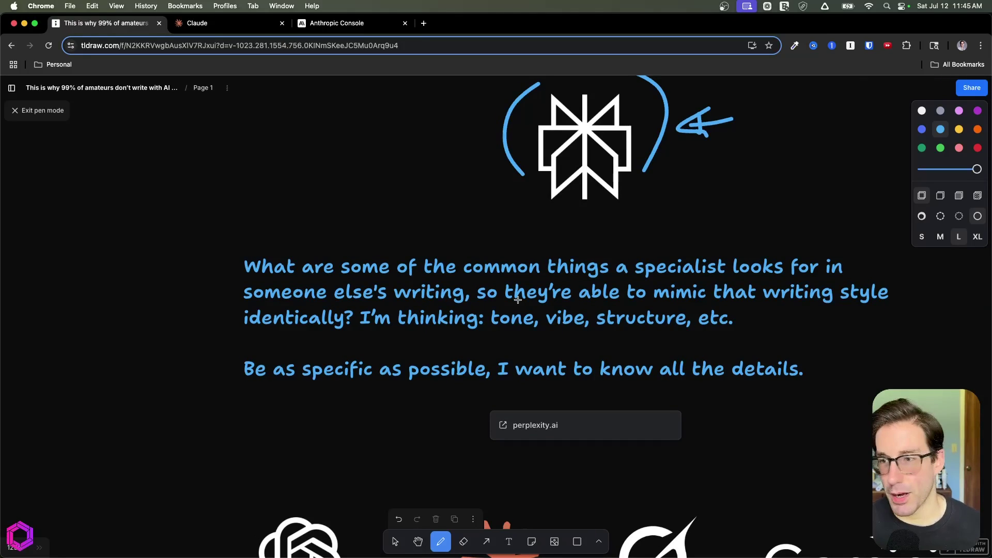
{"action": "left_click", "coordinate": [958, 130]}
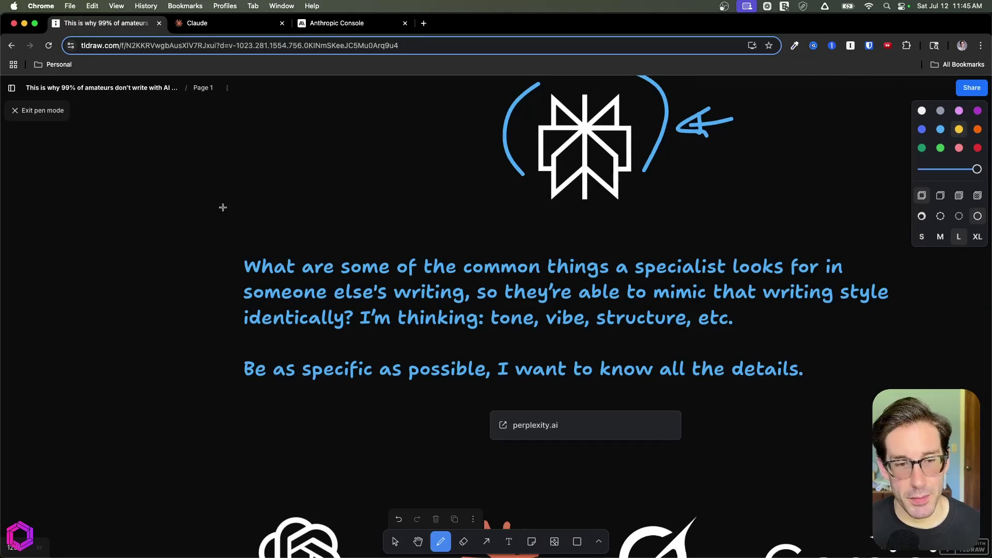
{"action": "left_click_drag", "start_coordinate": [236, 241], "coordinate": [219, 276]}
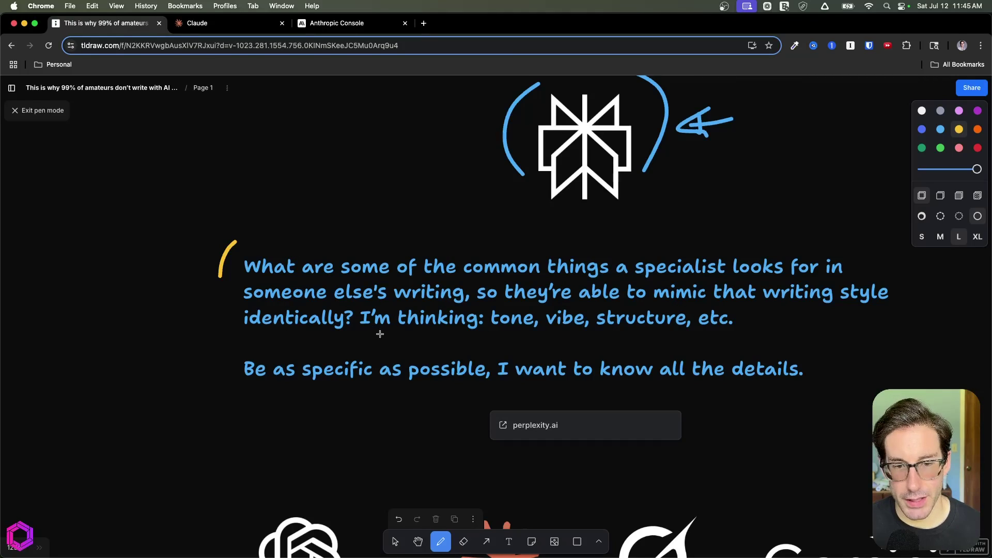
{"action": "left_click_drag", "start_coordinate": [525, 333], "coordinate": [490, 334]}
{"action": "left_click_drag", "start_coordinate": [548, 337], "coordinate": [576, 334]}
{"action": "left_click_drag", "start_coordinate": [643, 333], "coordinate": [603, 334]}
{"action": "left_click_drag", "start_coordinate": [741, 323], "coordinate": [691, 325]}
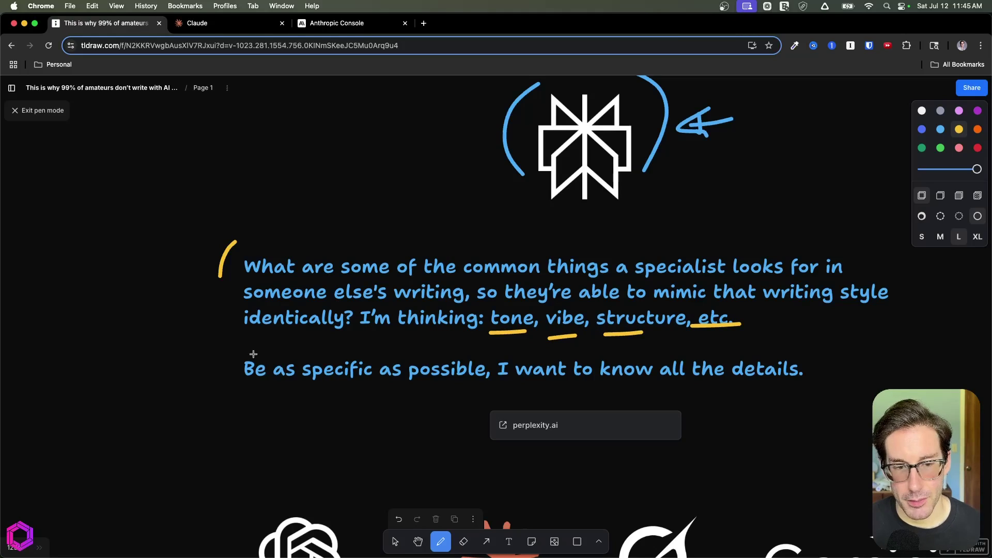
Step: Bracket the 'Be as specific' sentence, underline details, add an arrow, and open the perplexity.ai link
{"action": "left_click_drag", "start_coordinate": [236, 347], "coordinate": [240, 413]}
{"action": "left_click_drag", "start_coordinate": [795, 382], "coordinate": [744, 389]}
{"action": "left_click_drag", "start_coordinate": [798, 346], "coordinate": [807, 384]}
{"action": "left_click_drag", "start_coordinate": [178, 350], "coordinate": [224, 356]}
{"action": "left_click_drag", "start_coordinate": [196, 343], "coordinate": [223, 356]}
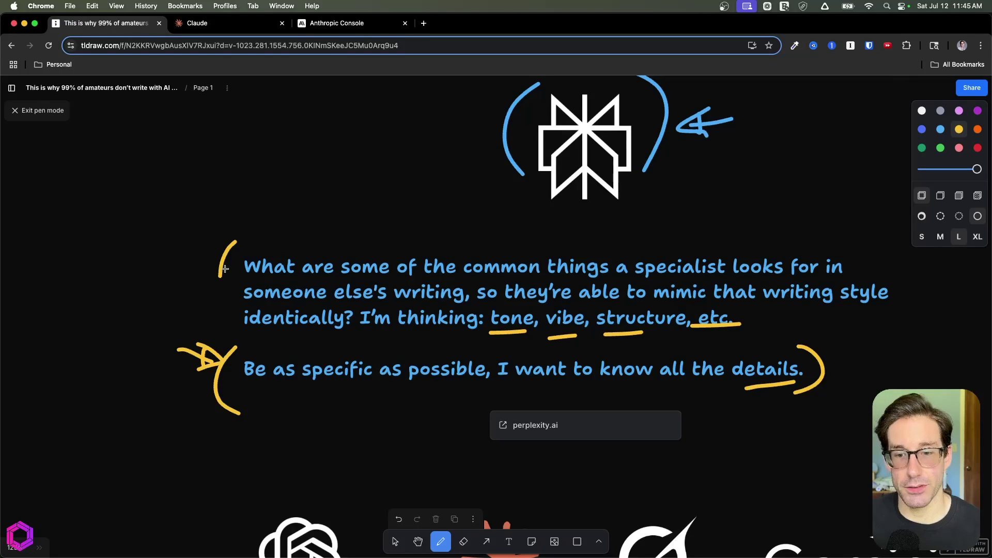
{"action": "left_click", "coordinate": [519, 425]}
Step: Read through the 'Writing Style Analysis' answer, then close the Perplexity tab
{"action": "left_click", "coordinate": [229, 25]}
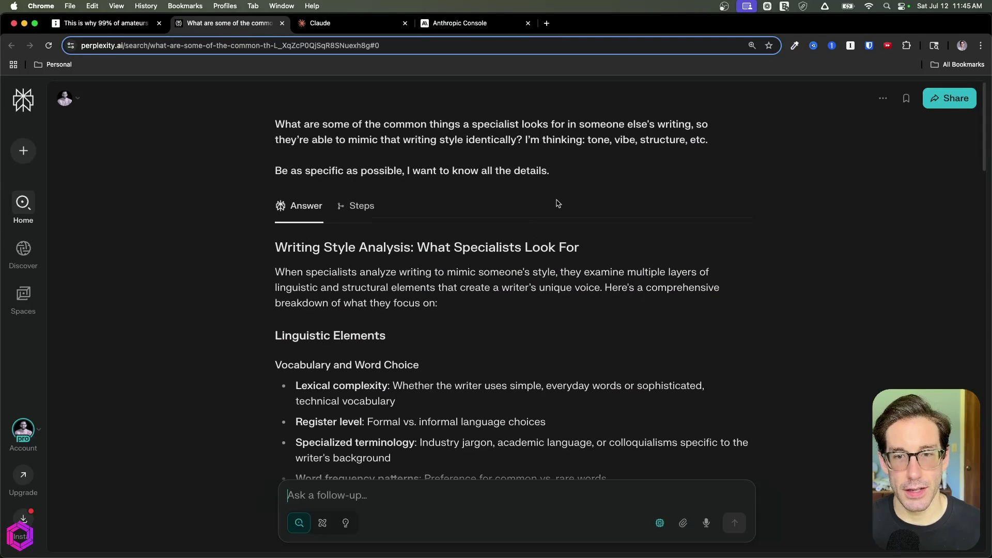
{"action": "scroll", "coordinate": [483, 153], "scroll_direction": "down", "scroll_amount": 5}
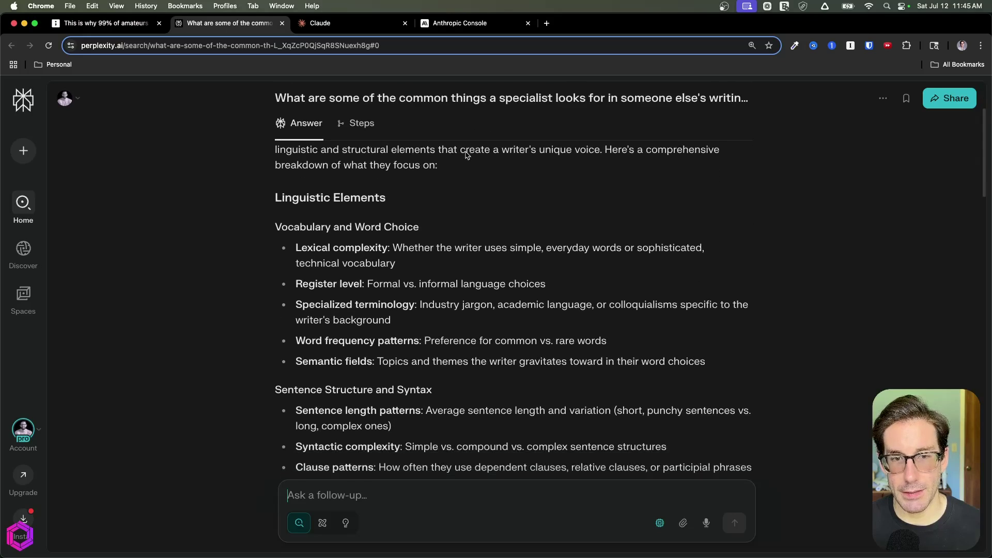
{"action": "scroll", "coordinate": [394, 215], "scroll_direction": "up", "scroll_amount": 1}
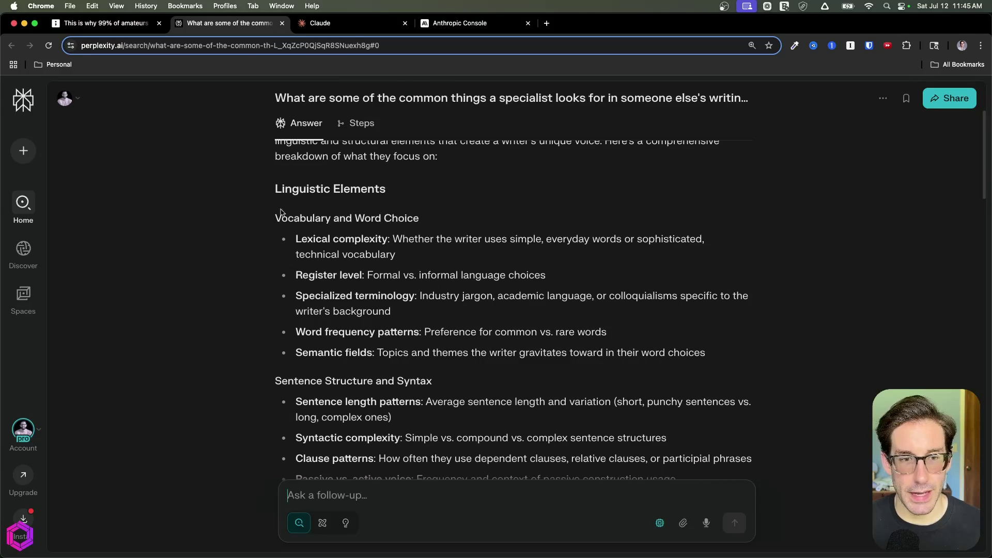
{"action": "double_click", "coordinate": [295, 192]}
{"action": "scroll", "coordinate": [354, 230], "scroll_direction": "down", "scroll_amount": 7}
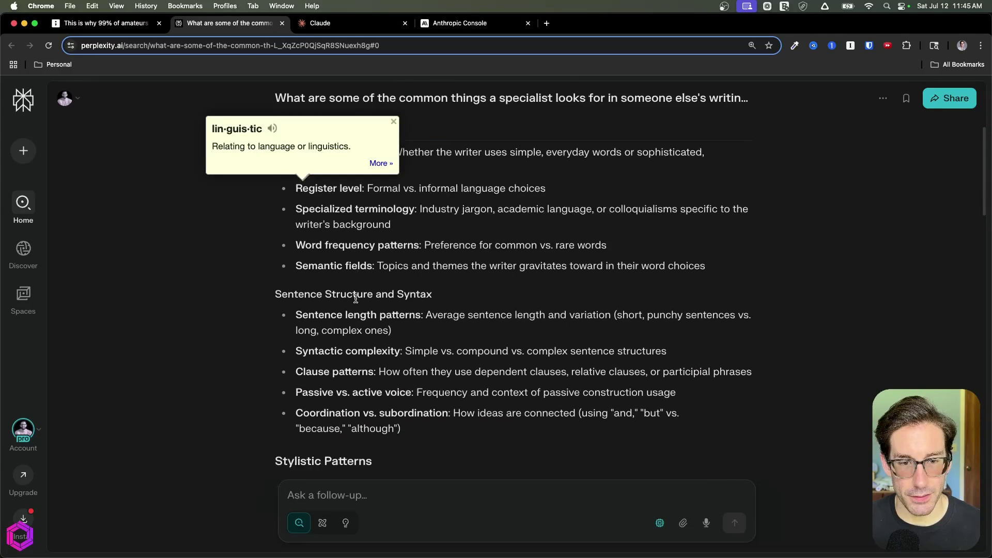
{"action": "scroll", "coordinate": [355, 302], "scroll_direction": "down", "scroll_amount": 8}
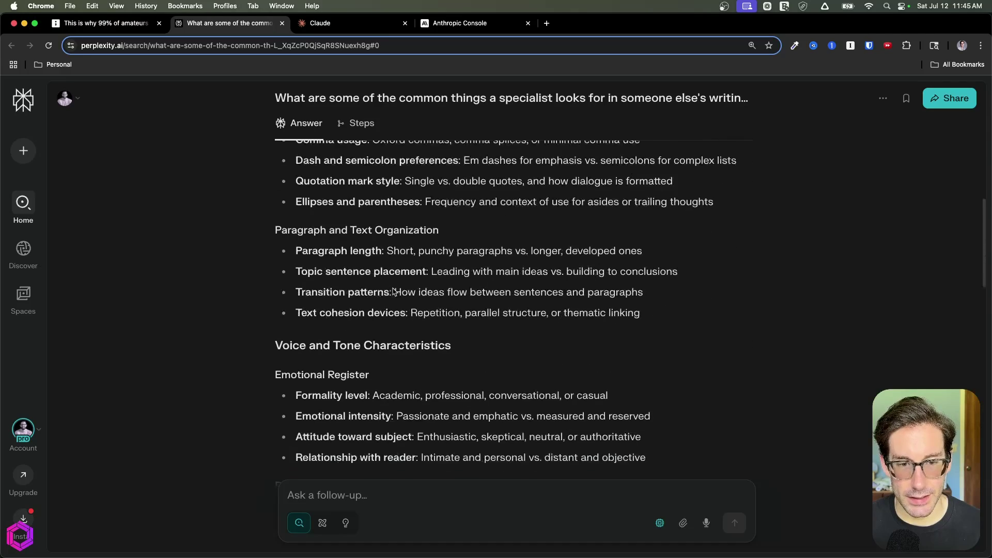
{"action": "scroll", "coordinate": [393, 288], "scroll_direction": "down", "scroll_amount": 1}
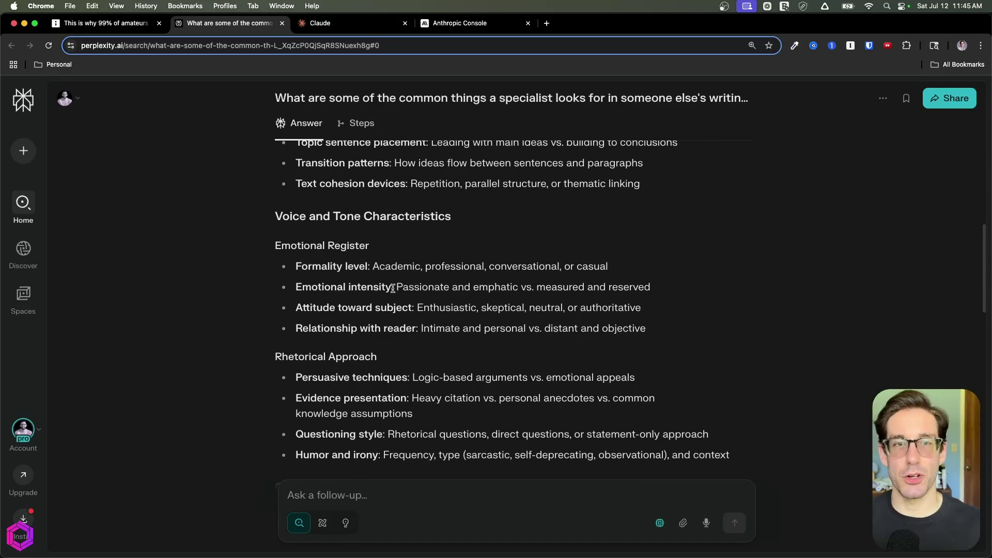
{"action": "left_click", "coordinate": [282, 22]}
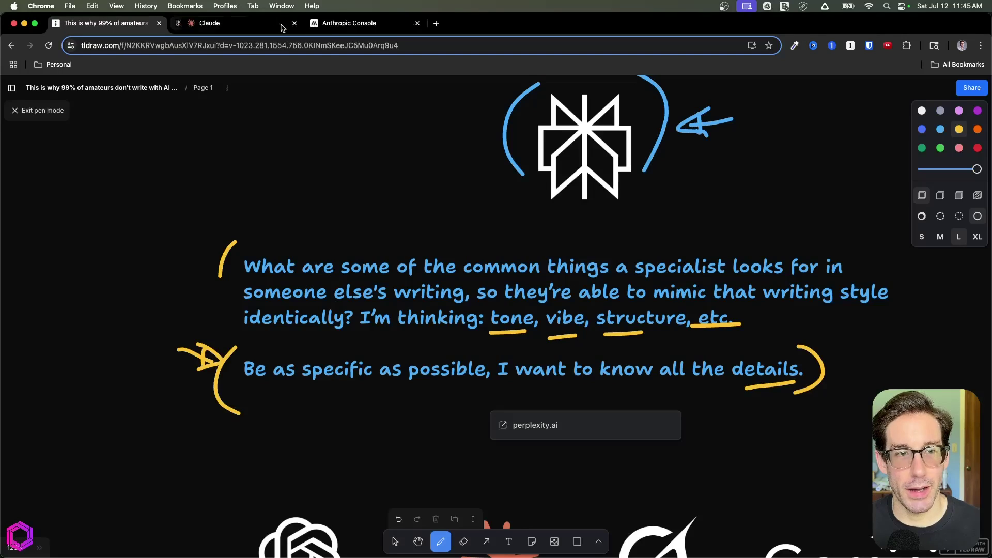
Step: Draw short yellow strokes above the first model logo and the Gemini logo
{"action": "scroll", "coordinate": [374, 251], "scroll_direction": "down", "scroll_amount": 1}
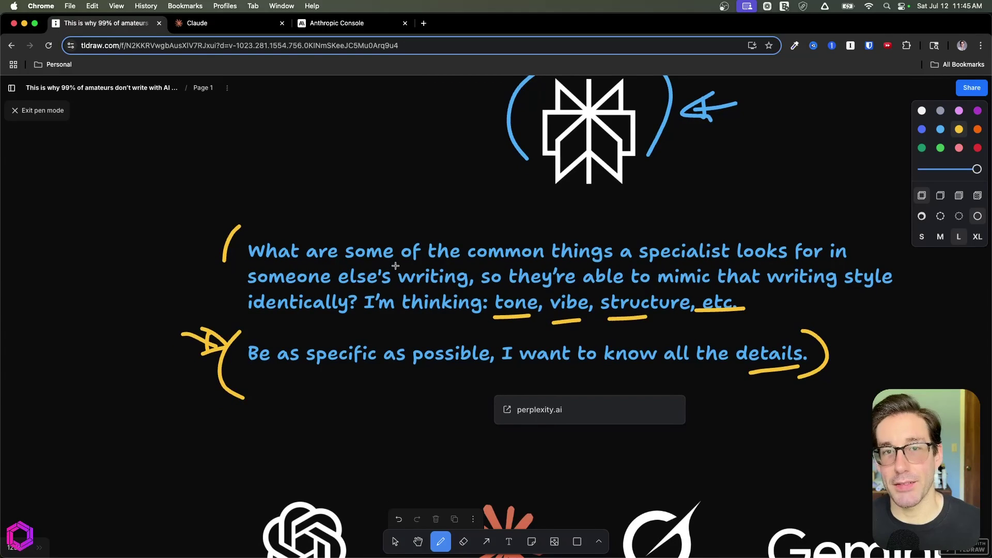
{"action": "scroll", "coordinate": [471, 270], "scroll_direction": "down", "scroll_amount": 3}
{"action": "scroll", "coordinate": [472, 271], "scroll_direction": "down", "scroll_amount": 3}
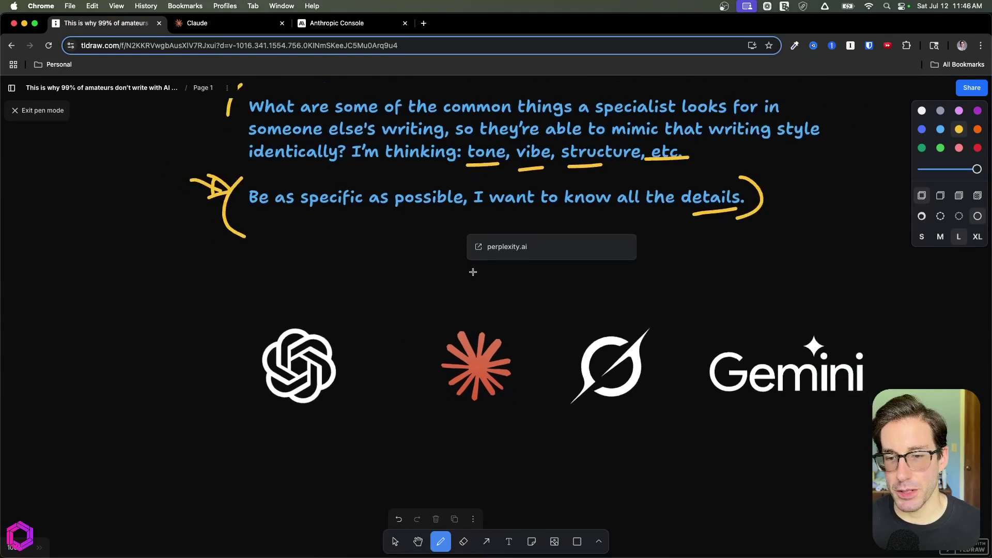
{"action": "scroll", "coordinate": [472, 271], "scroll_direction": "down", "scroll_amount": 2}
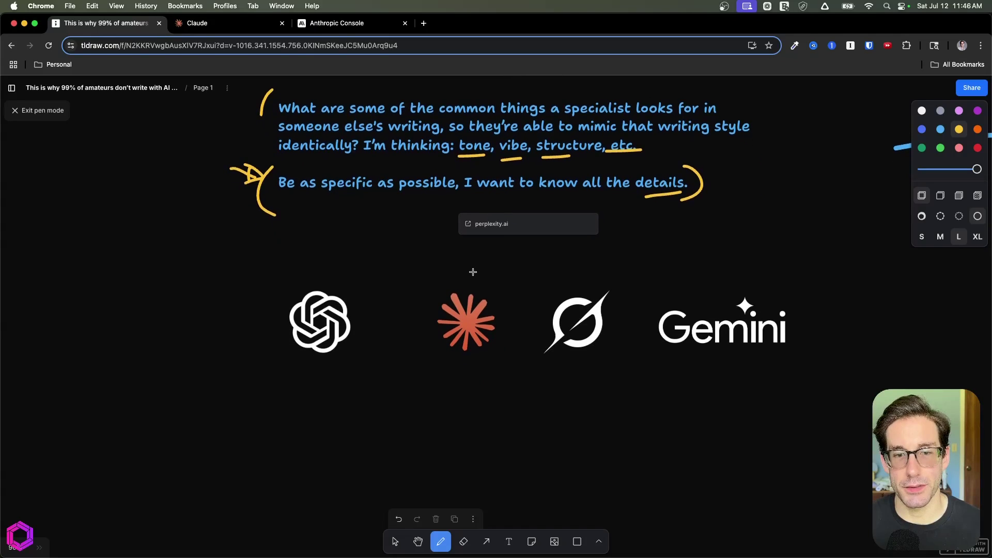
{"action": "left_click_drag", "start_coordinate": [292, 235], "coordinate": [306, 265]}
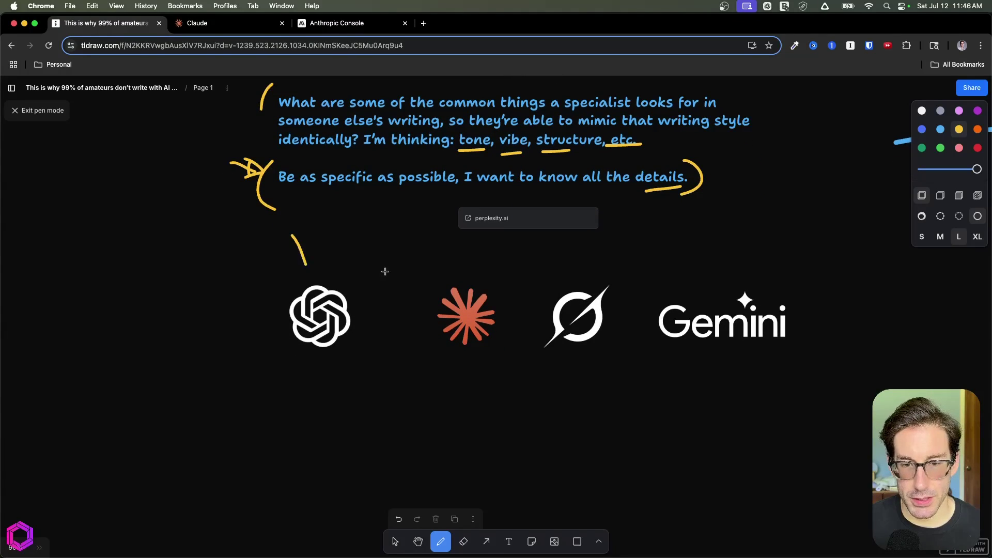
{"action": "left_click_drag", "start_coordinate": [676, 267], "coordinate": [690, 296]}
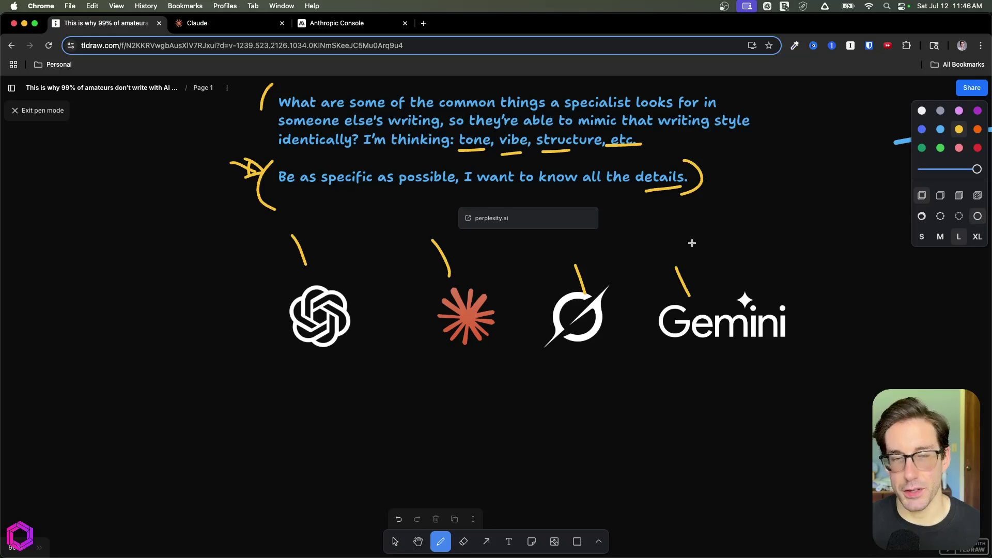
{"action": "scroll", "coordinate": [691, 242], "scroll_direction": "up", "scroll_amount": 6}
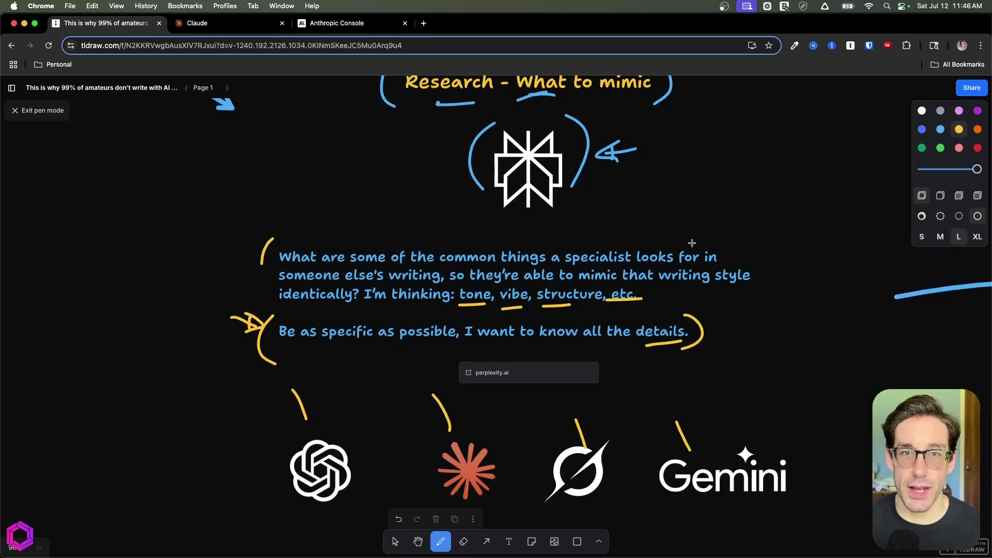
Step: Navigate the canvas over to the Create prompt system-prompt template
{"action": "scroll", "coordinate": [692, 243], "scroll_direction": "down", "scroll_amount": 5}
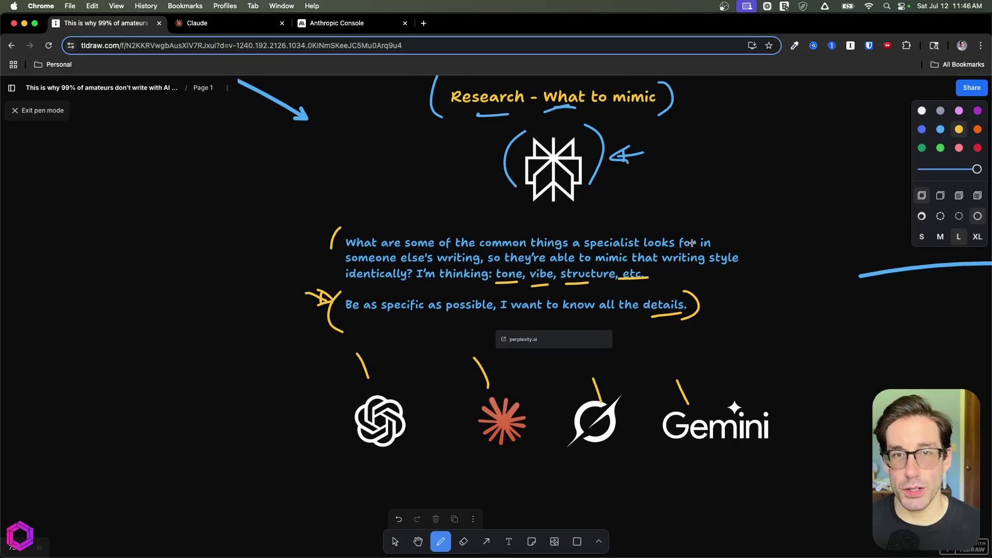
{"action": "scroll", "coordinate": [692, 243], "scroll_direction": "right", "scroll_amount": 10}
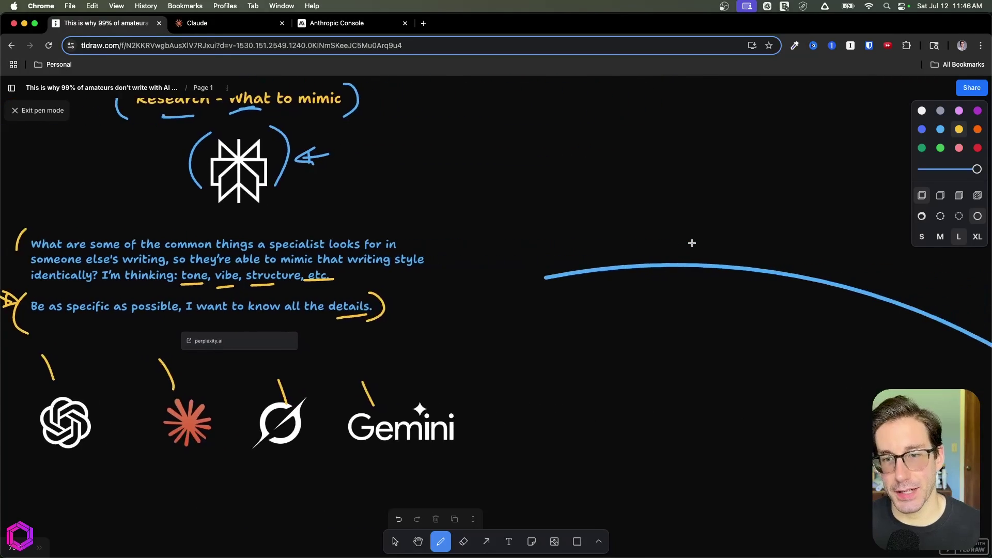
{"action": "scroll", "coordinate": [692, 242], "scroll_direction": "right", "scroll_amount": 15}
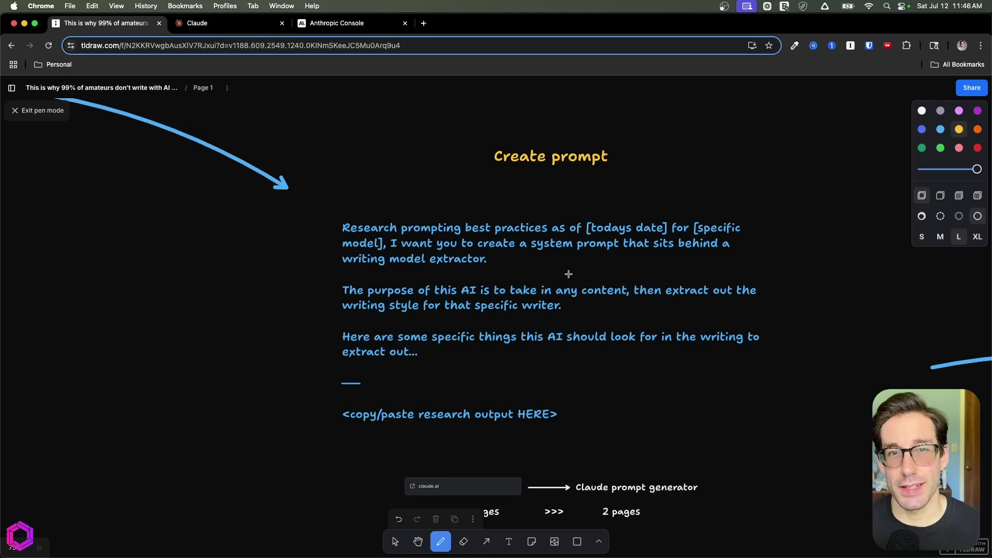
{"action": "scroll", "coordinate": [568, 282], "scroll_direction": "up", "scroll_amount": 5}
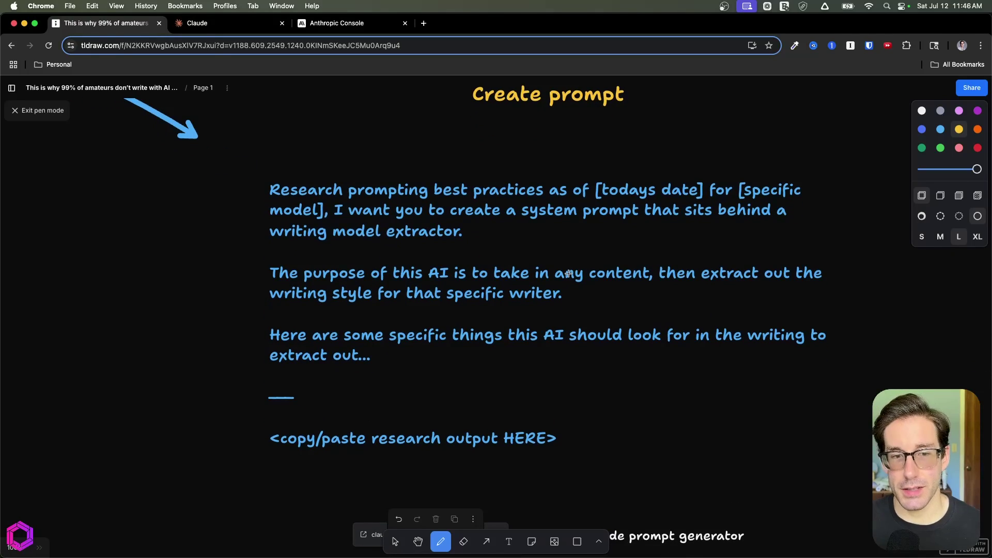
Step: Bracket the first paragraph in yellow and mark [todays date], [specific model], 'sits behind' and extractor
{"action": "left_click_drag", "start_coordinate": [269, 154], "coordinate": [235, 202]}
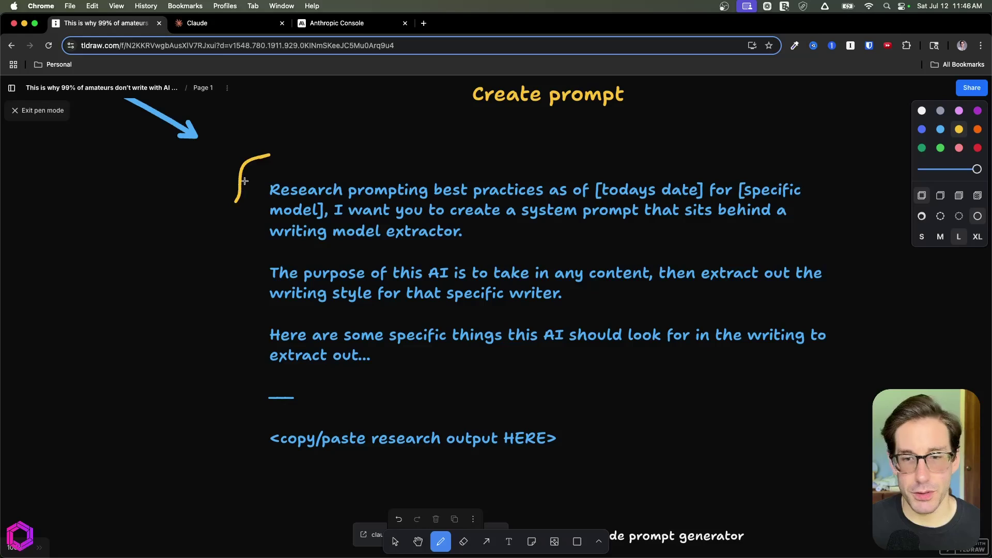
{"action": "left_click_drag", "start_coordinate": [869, 324], "coordinate": [815, 370]}
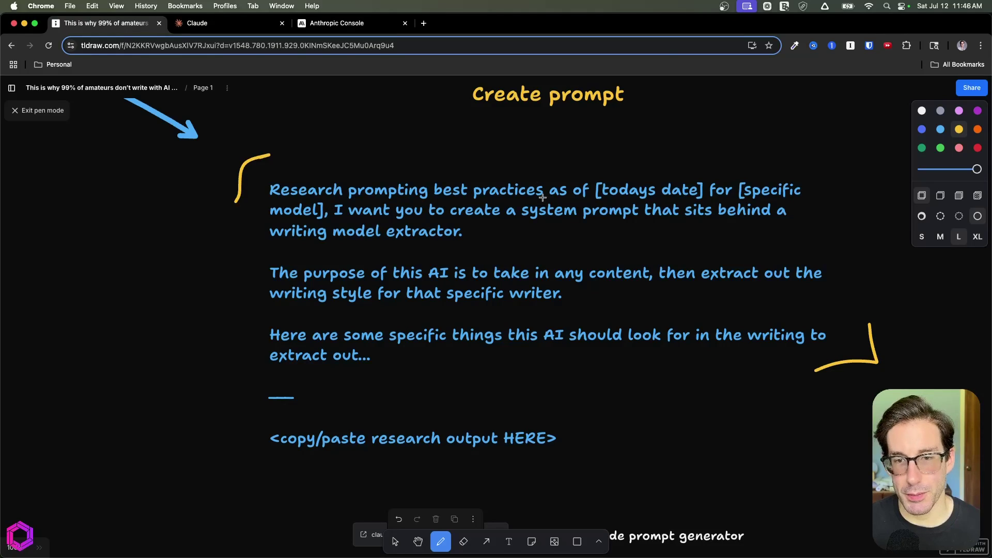
{"action": "mouse_move", "coordinate": [590, 184]}
{"action": "left_mouse_down"}
{"action": "mouse_move", "coordinate": [695, 164]}
{"action": "mouse_move", "coordinate": [704, 181]}
{"action": "left_mouse_up"}
{"action": "mouse_move", "coordinate": [663, 153]}
{"action": "left_mouse_down"}
{"action": "mouse_move", "coordinate": [666, 131]}
{"action": "mouse_move", "coordinate": [670, 158]}
{"action": "left_mouse_up"}
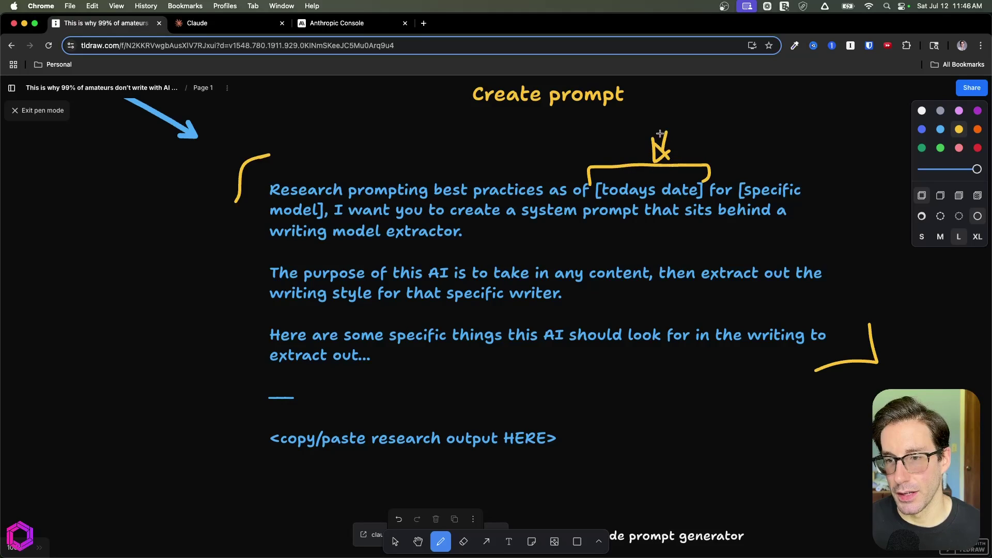
{"action": "left_click_drag", "start_coordinate": [740, 174], "coordinate": [789, 174]}
{"action": "left_click_drag", "start_coordinate": [312, 222], "coordinate": [275, 225]}
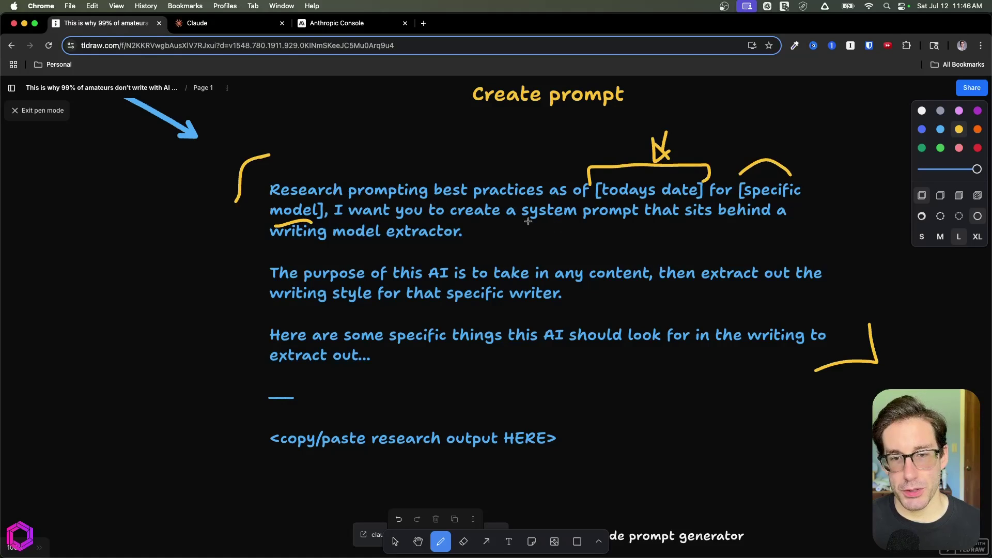
{"action": "left_click_drag", "start_coordinate": [728, 223], "coordinate": [688, 224]}
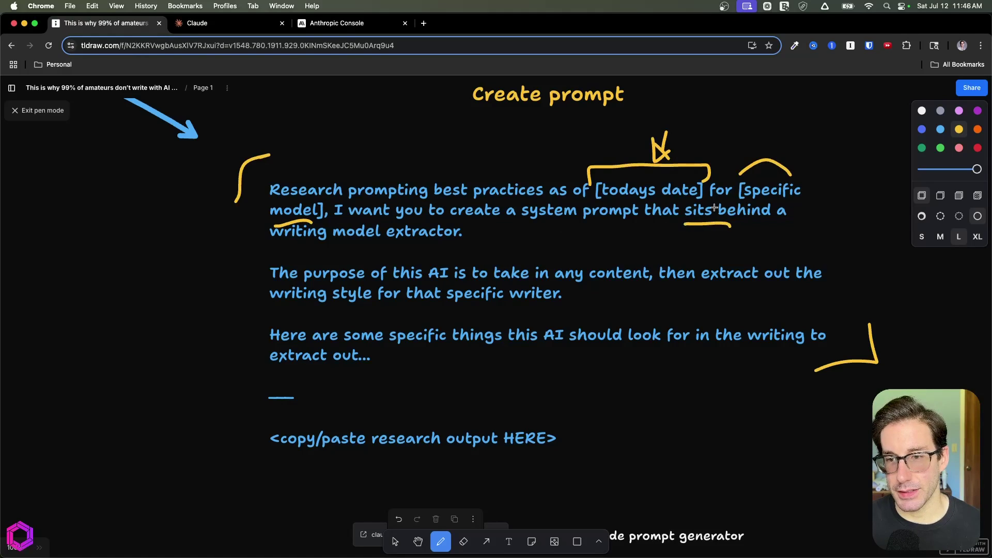
{"action": "mouse_move", "coordinate": [436, 245]}
{"action": "left_mouse_down"}
{"action": "mouse_move", "coordinate": [377, 244]}
{"action": "mouse_move", "coordinate": [375, 231]}
{"action": "mouse_move", "coordinate": [472, 239]}
{"action": "mouse_move", "coordinate": [379, 250]}
{"action": "left_mouse_up"}
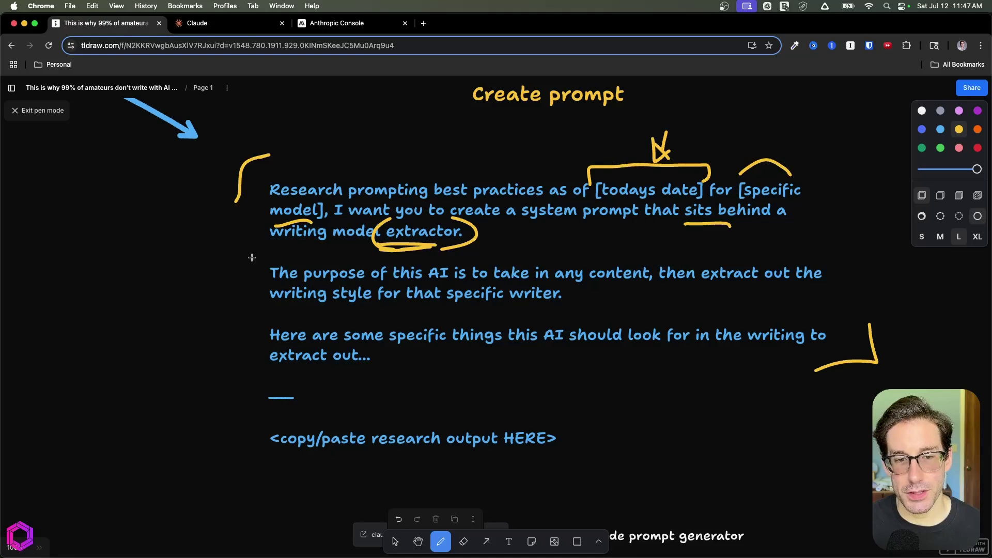
Step: Bracket the second and third paragraphs and underline content, writer, AI and out
{"action": "left_click_drag", "start_coordinate": [264, 257], "coordinate": [255, 309]}
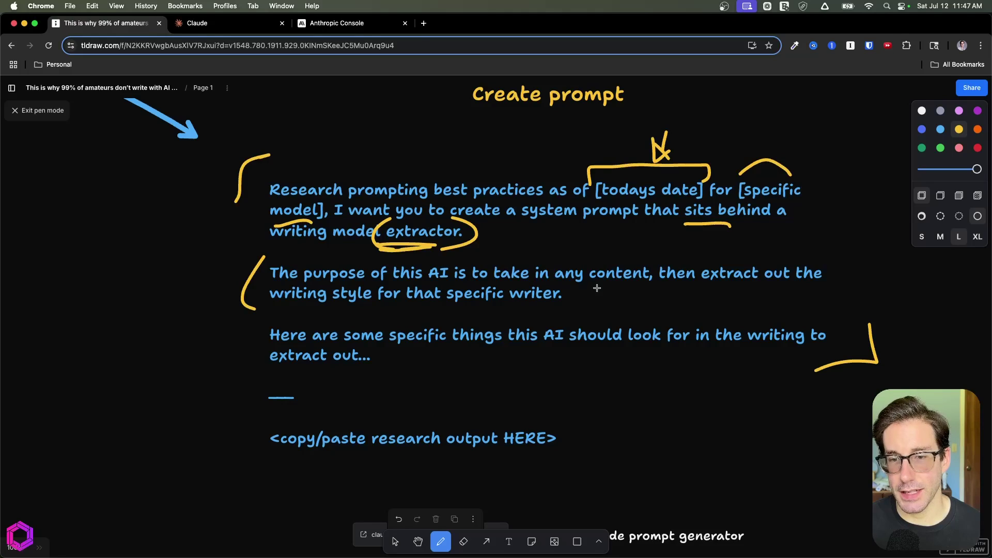
{"action": "left_click_drag", "start_coordinate": [646, 283], "coordinate": [610, 285]}
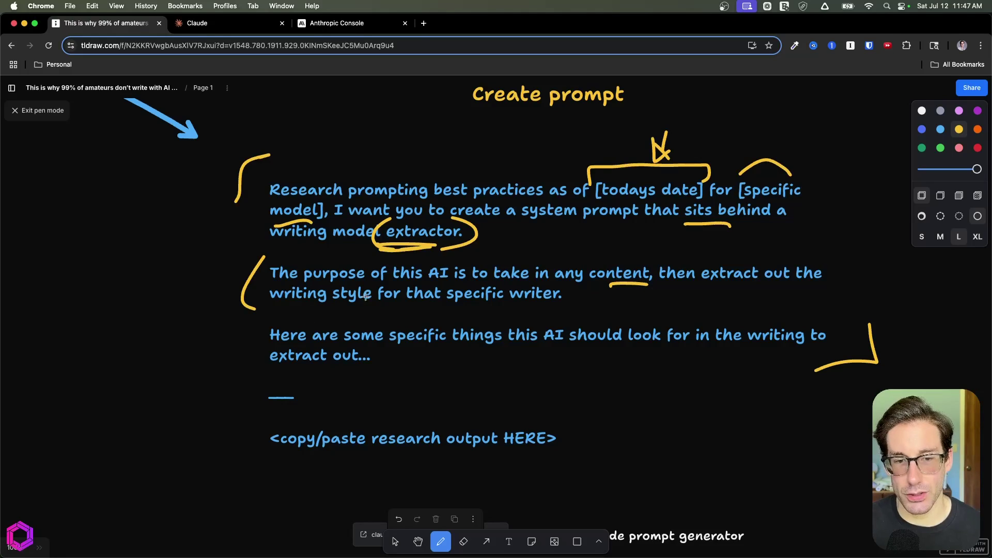
{"action": "left_click_drag", "start_coordinate": [562, 308], "coordinate": [511, 309]}
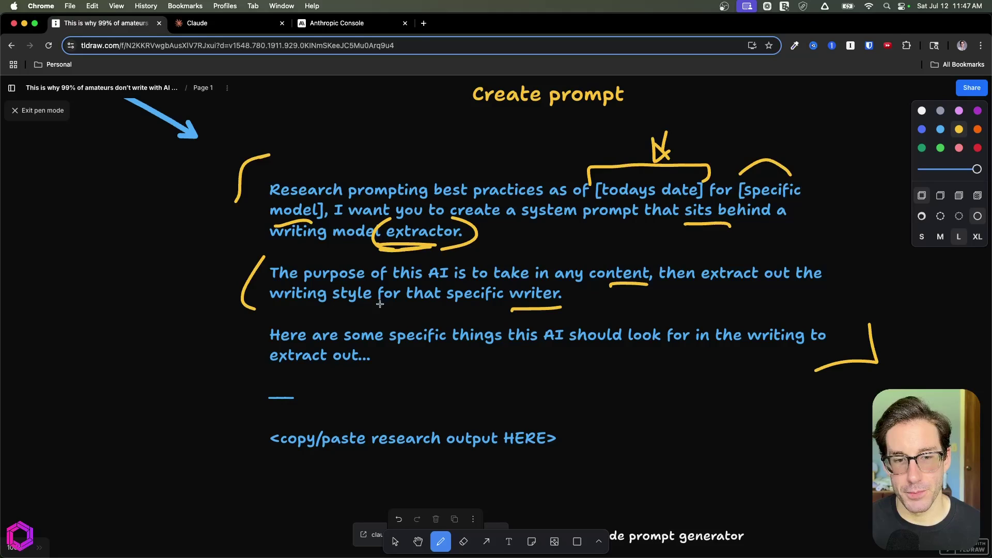
{"action": "left_click_drag", "start_coordinate": [257, 316], "coordinate": [277, 378]}
{"action": "left_click_drag", "start_coordinate": [562, 347], "coordinate": [535, 347]}
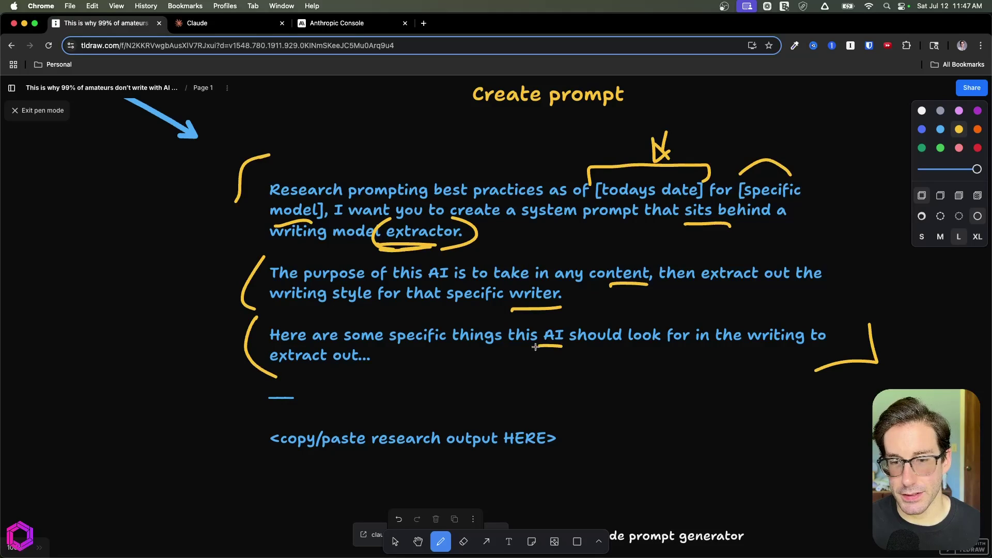
{"action": "left_click_drag", "start_coordinate": [364, 368], "coordinate": [333, 370]}
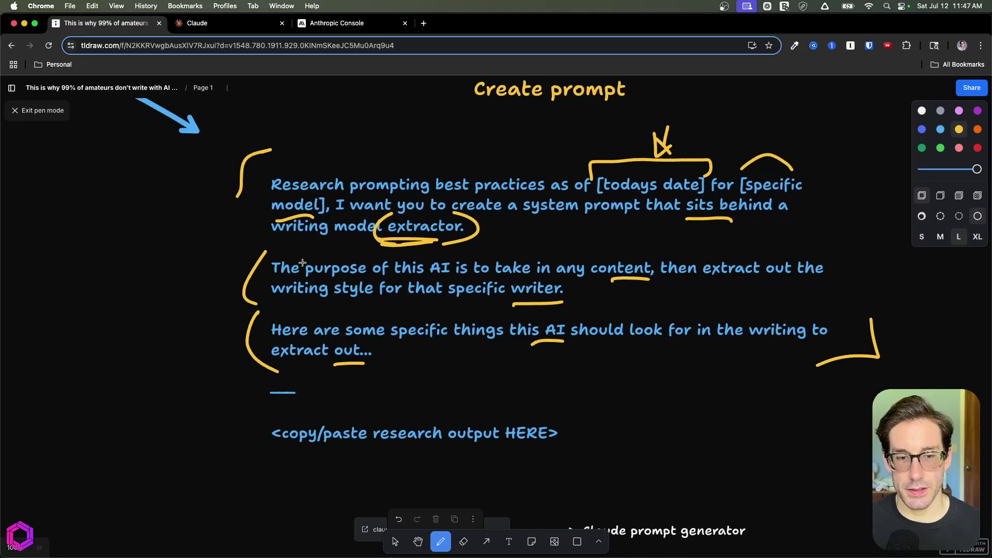
Step: Bracket the copy/paste research output placeholder and draw a curved arrow at it
{"action": "scroll", "coordinate": [302, 262], "scroll_direction": "down", "scroll_amount": 3}
{"action": "left_click_drag", "start_coordinate": [280, 337], "coordinate": [275, 391]}
{"action": "left_click_drag", "start_coordinate": [548, 334], "coordinate": [532, 387]}
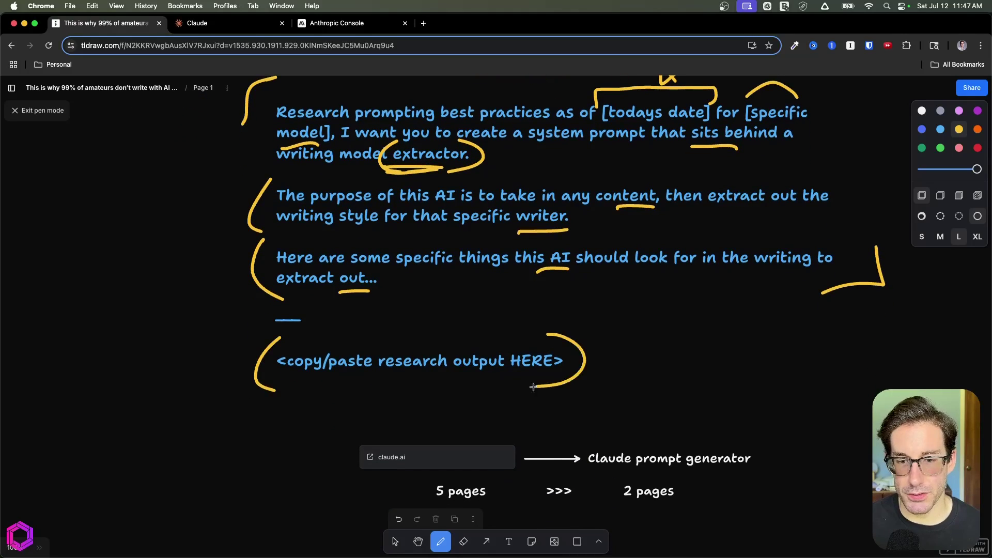
{"action": "mouse_move", "coordinate": [159, 288]}
{"action": "left_mouse_down"}
{"action": "mouse_move", "coordinate": [244, 356]}
{"action": "mouse_move", "coordinate": [211, 368]}
{"action": "left_mouse_up"}
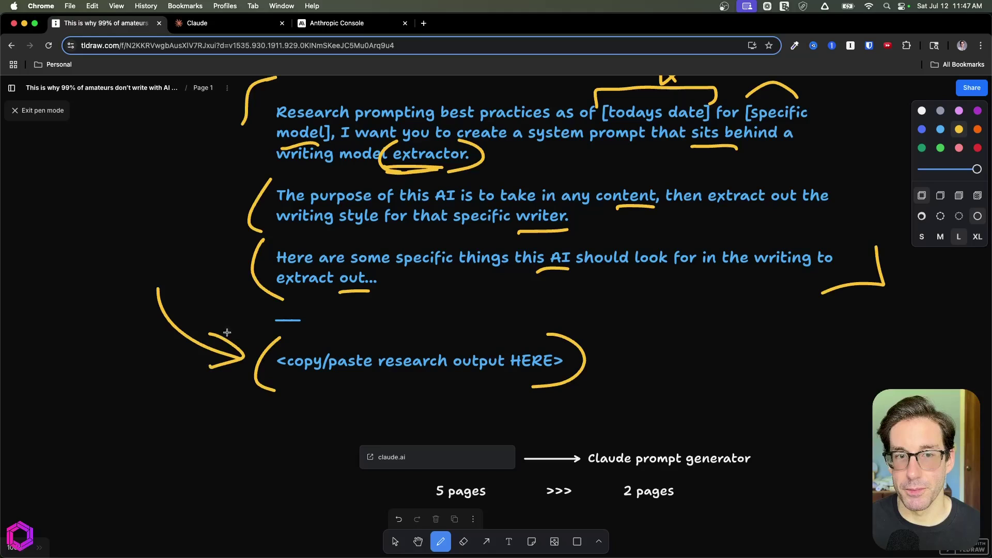
Step: Add yellow arrows at the first paragraph and a large bracket spanning paragraphs two and three
{"action": "scroll", "coordinate": [231, 256], "scroll_direction": "up", "scroll_amount": 1}
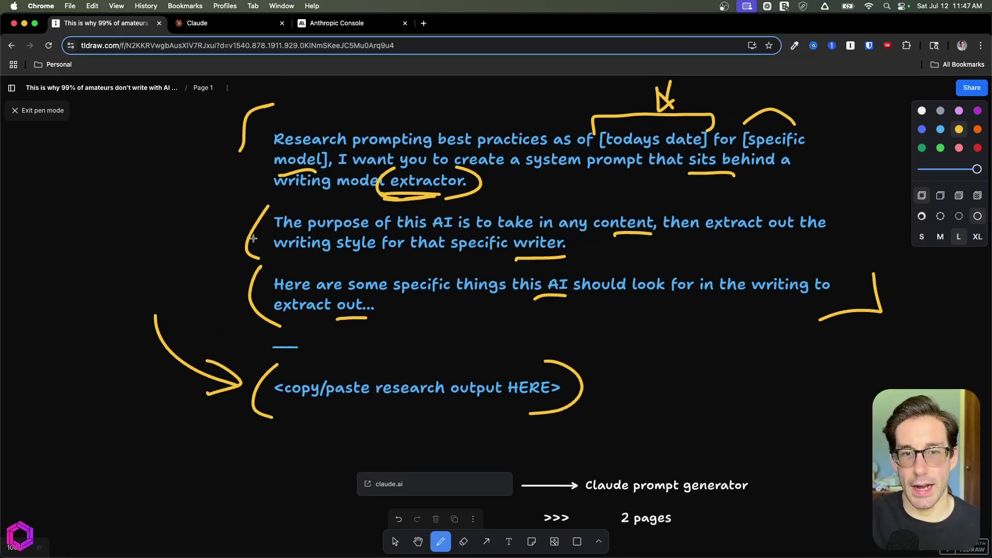
{"action": "left_click_drag", "start_coordinate": [261, 126], "coordinate": [252, 179]}
{"action": "mouse_move", "coordinate": [170, 177]}
{"action": "left_mouse_down"}
{"action": "mouse_move", "coordinate": [245, 160]}
{"action": "mouse_move", "coordinate": [232, 169]}
{"action": "left_mouse_up"}
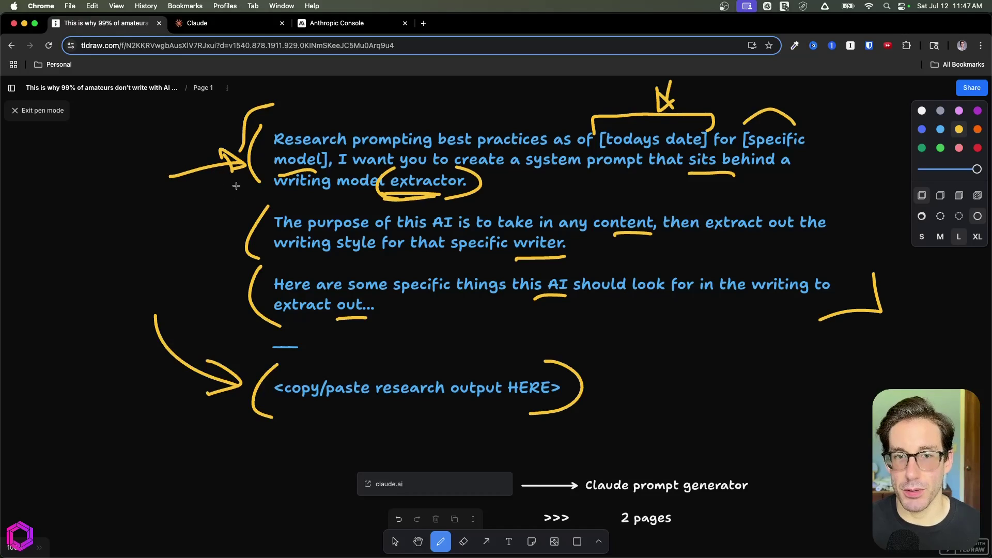
{"action": "mouse_move", "coordinate": [268, 206]}
{"action": "left_mouse_down"}
{"action": "mouse_move", "coordinate": [227, 284]}
{"action": "mouse_move", "coordinate": [261, 315]}
{"action": "left_mouse_up"}
{"action": "mouse_move", "coordinate": [189, 231]}
{"action": "left_mouse_down"}
{"action": "mouse_move", "coordinate": [193, 256]}
{"action": "mouse_move", "coordinate": [228, 261]}
{"action": "left_mouse_up"}
{"action": "mouse_move", "coordinate": [212, 243]}
{"action": "left_mouse_down"}
{"action": "mouse_move", "coordinate": [227, 263]}
{"action": "mouse_move", "coordinate": [211, 278]}
{"action": "left_mouse_up"}
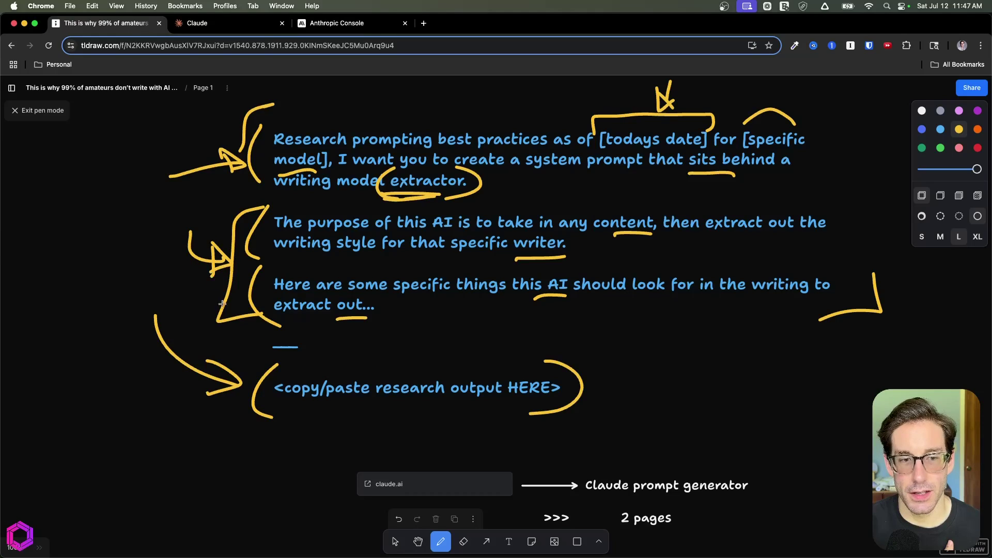
{"action": "mouse_move", "coordinate": [132, 297]}
{"action": "left_mouse_down"}
{"action": "mouse_move", "coordinate": [169, 308]}
{"action": "mouse_move", "coordinate": [239, 392]}
{"action": "left_mouse_up"}
{"action": "left_click_drag", "start_coordinate": [206, 357], "coordinate": [201, 403]}
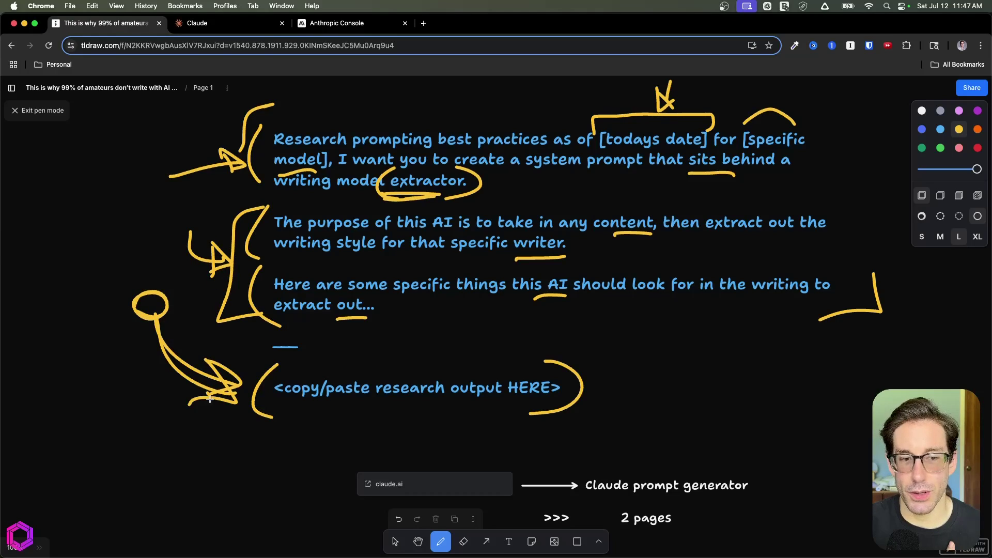